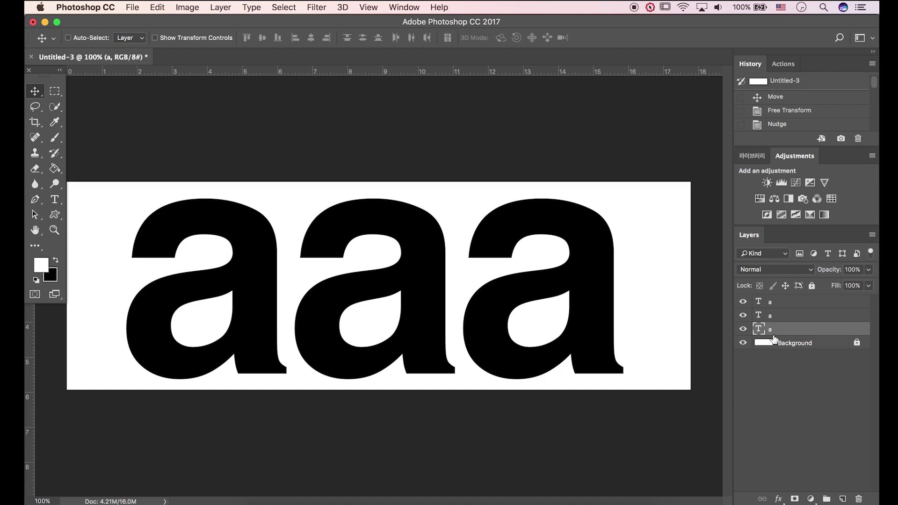
Switch to the Type tool to confirm the letters are Helvetica Bold at 259.65 pt
key("t")
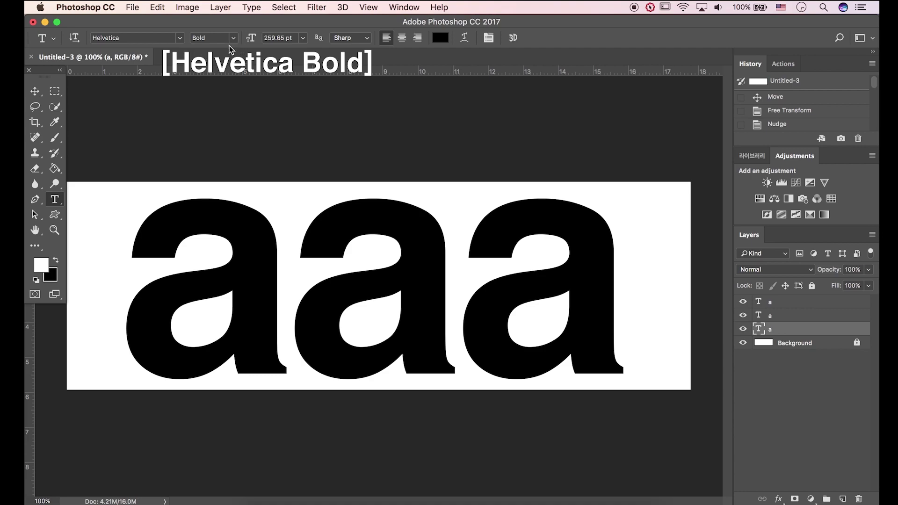
left_click(133, 8)
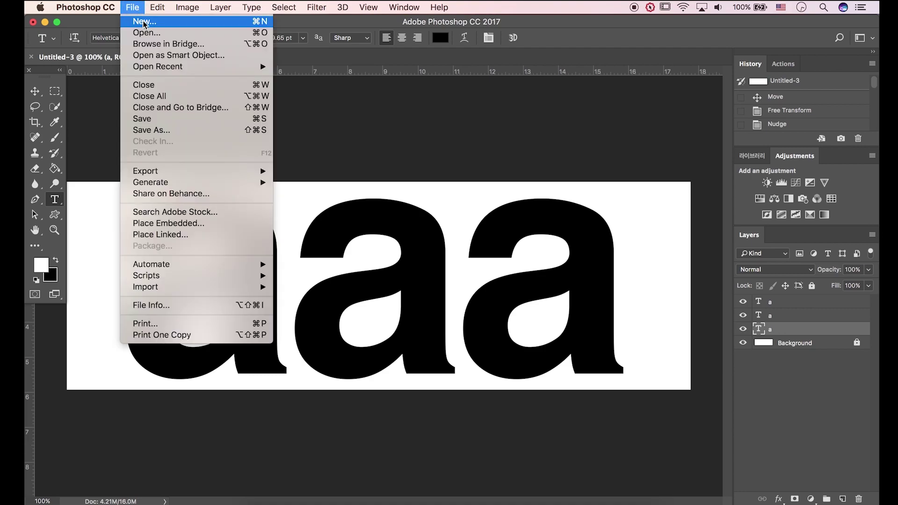
left_click(143, 23)
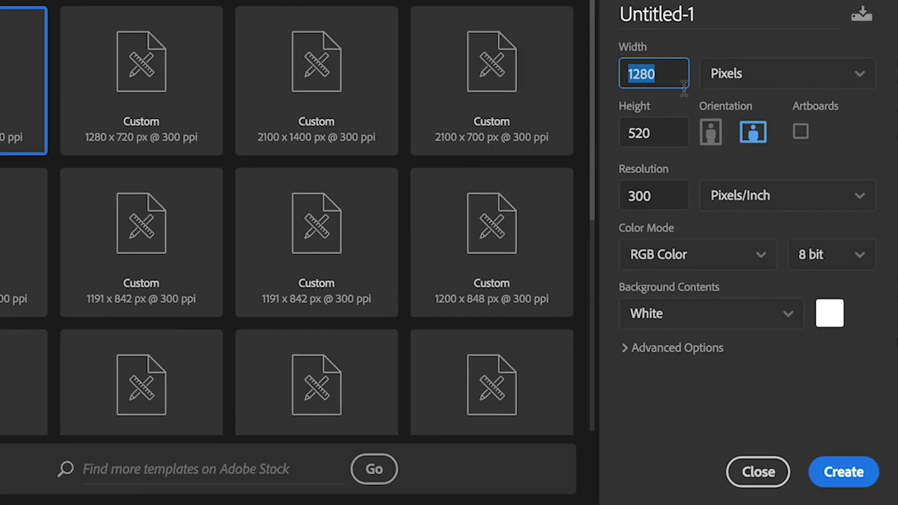
type("2100")
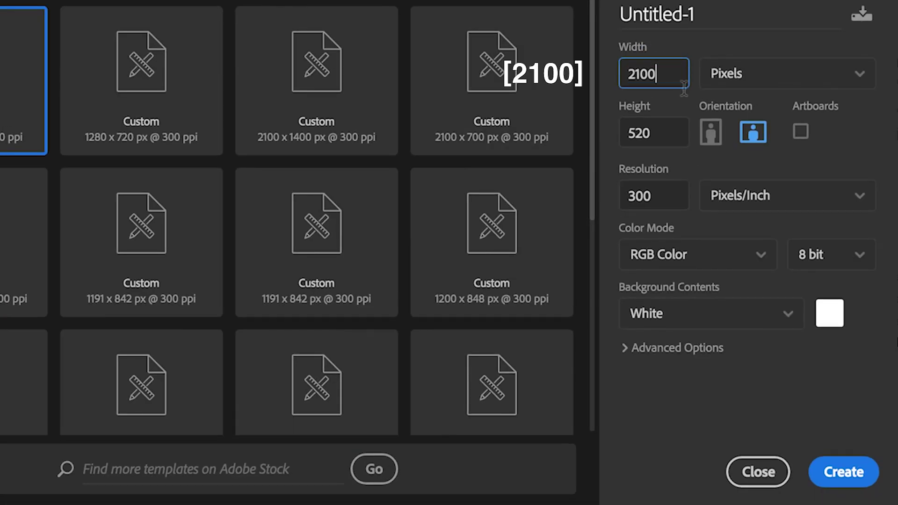
key("Tab")
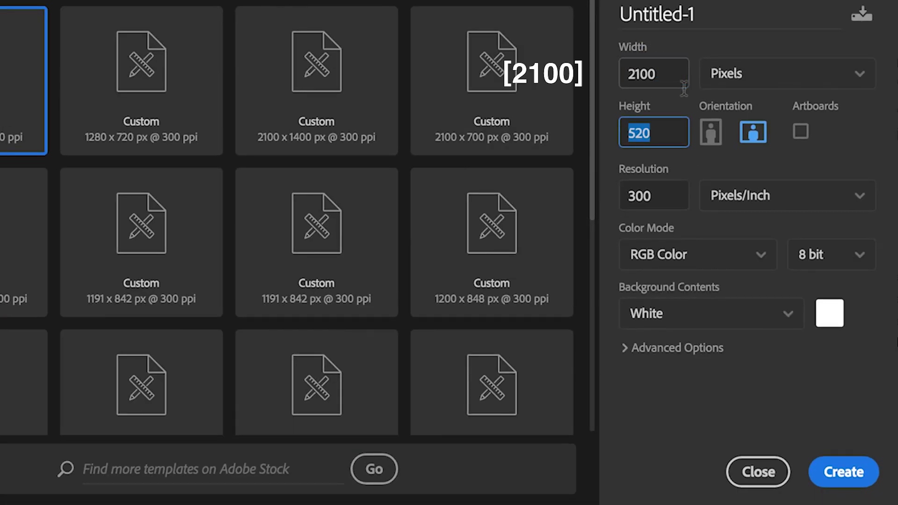
type("700")
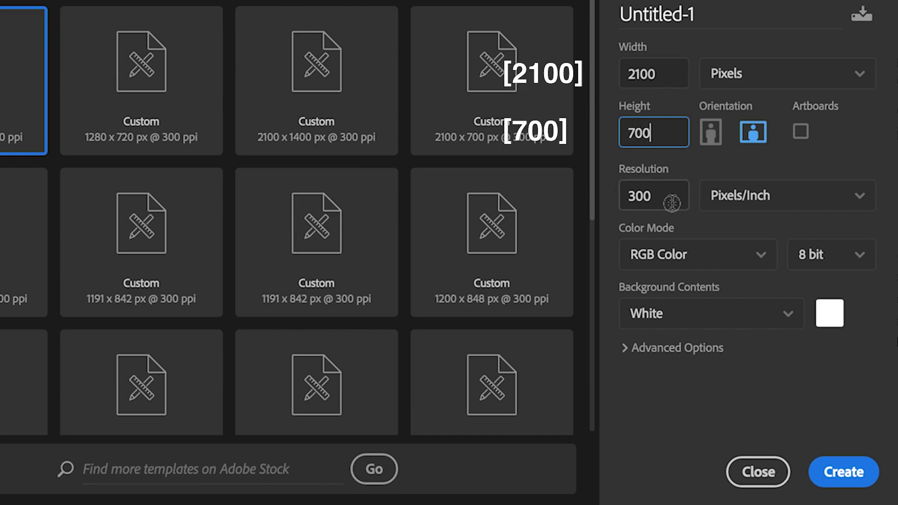
left_click(672, 202)
left_click(681, 265)
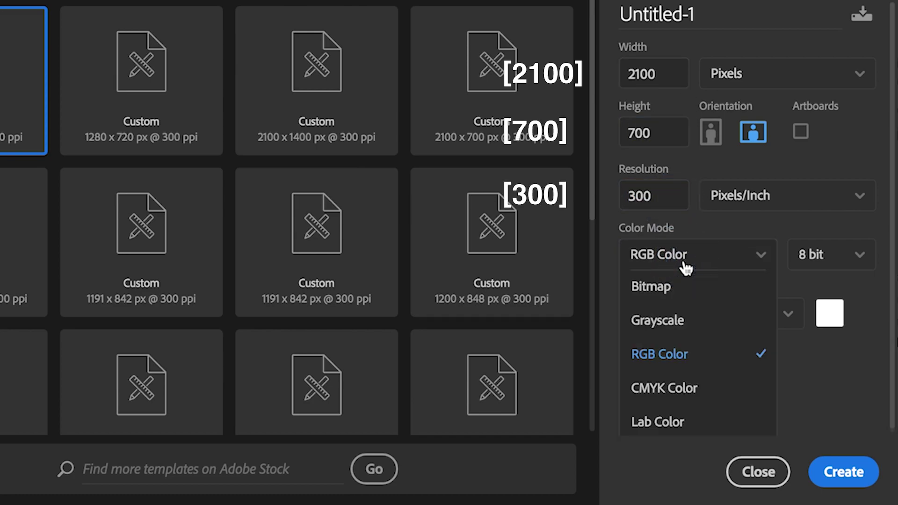
left_click(687, 268)
left_click(692, 312)
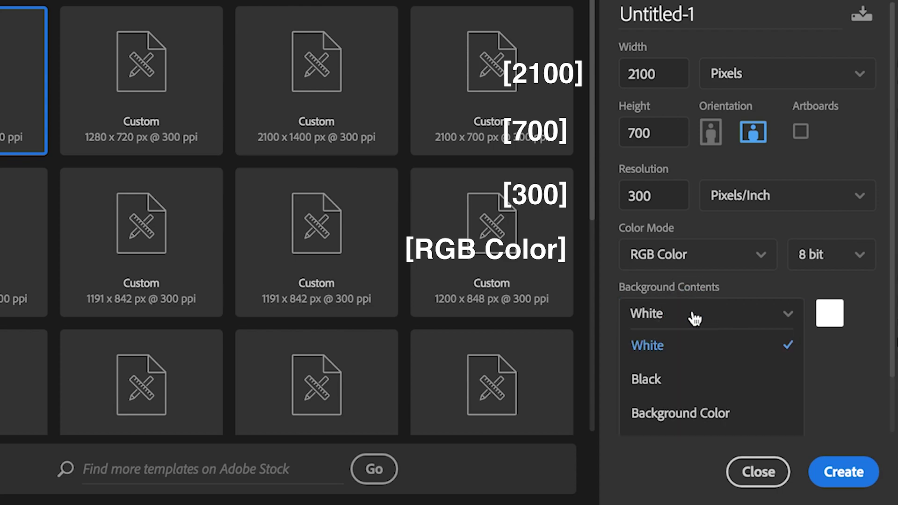
left_click(695, 318)
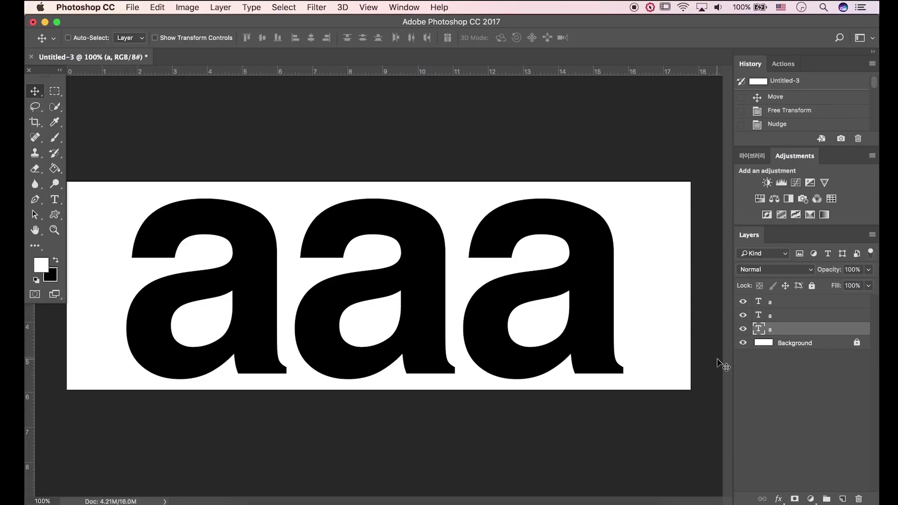
Unlock the Background layer and duplicate it twice
left_click(817, 346)
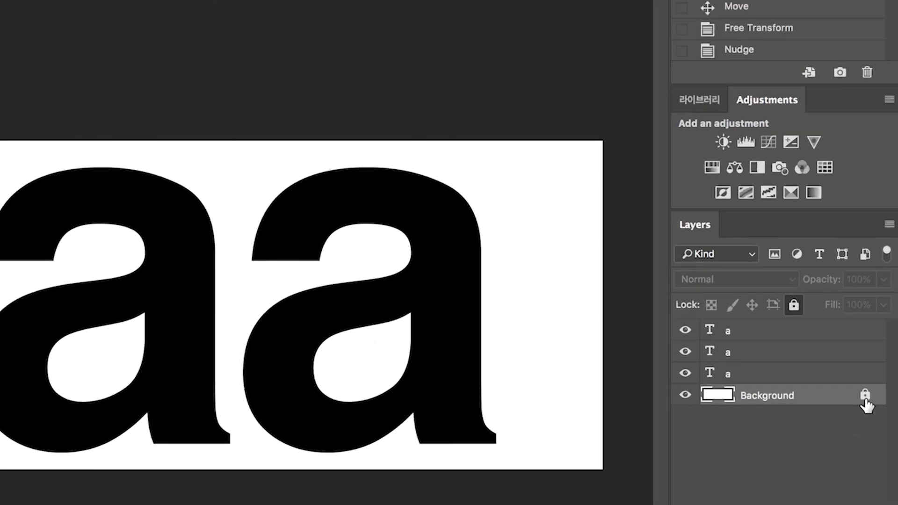
left_click(857, 343)
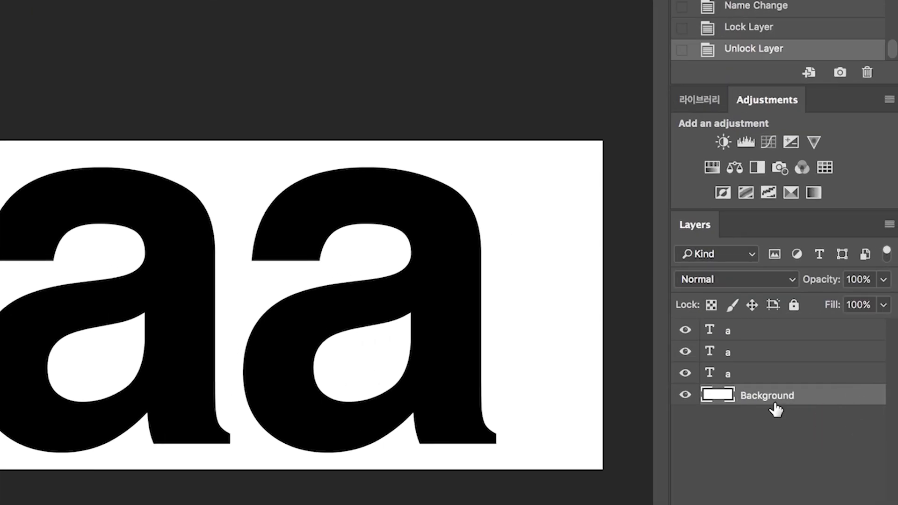
key("ctrl+j")
key("ctrl+j")
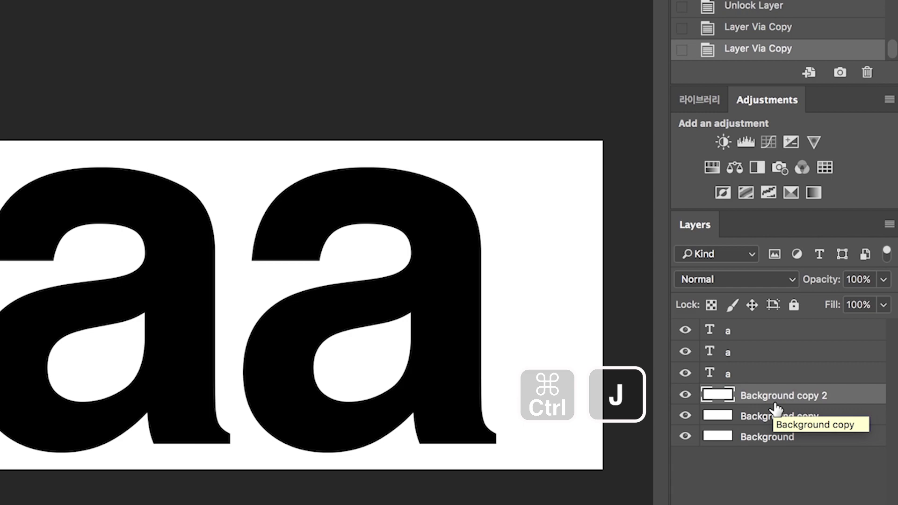
Merge the bottom 'a' text layer with Background copy 2
left_click(754, 375)
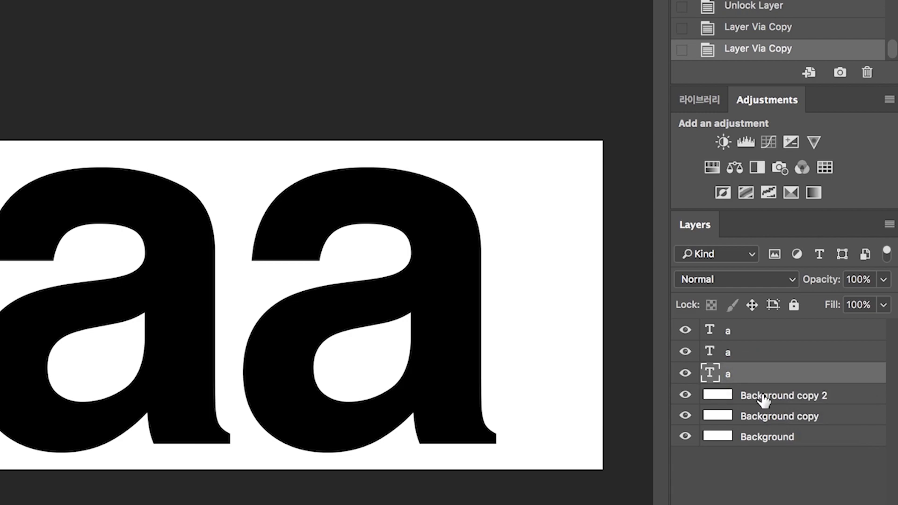
left_click(762, 397, "shift")
right_click(761, 393)
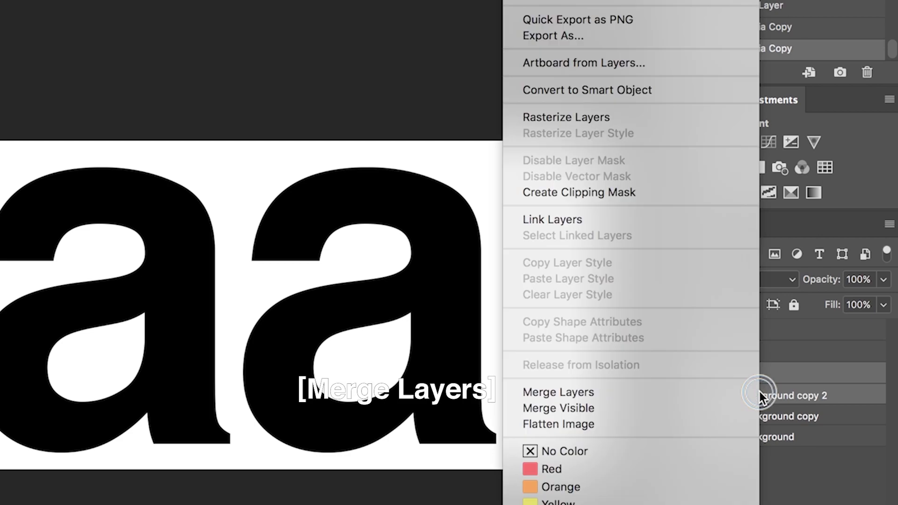
left_click(633, 394)
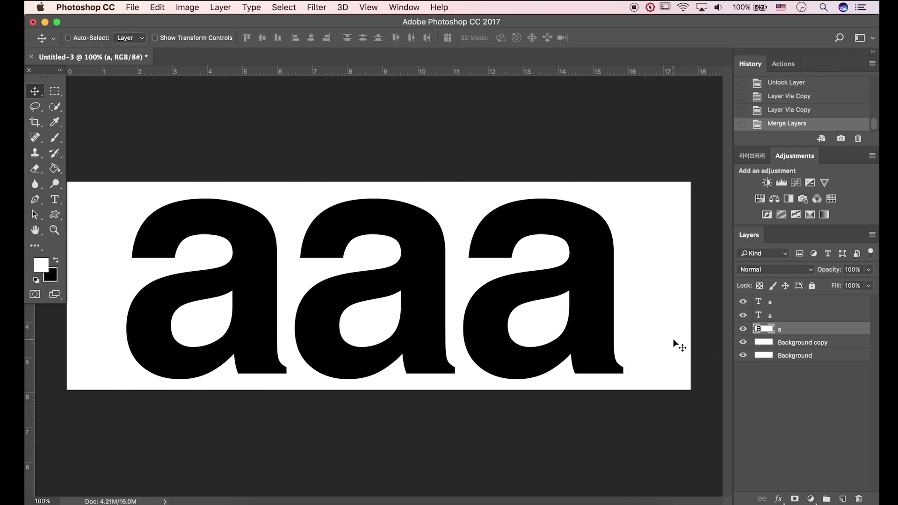
Apply Color Halftone with Max. Radius 13 and 0° screen angles to the left 'a'
left_click(323, 8)
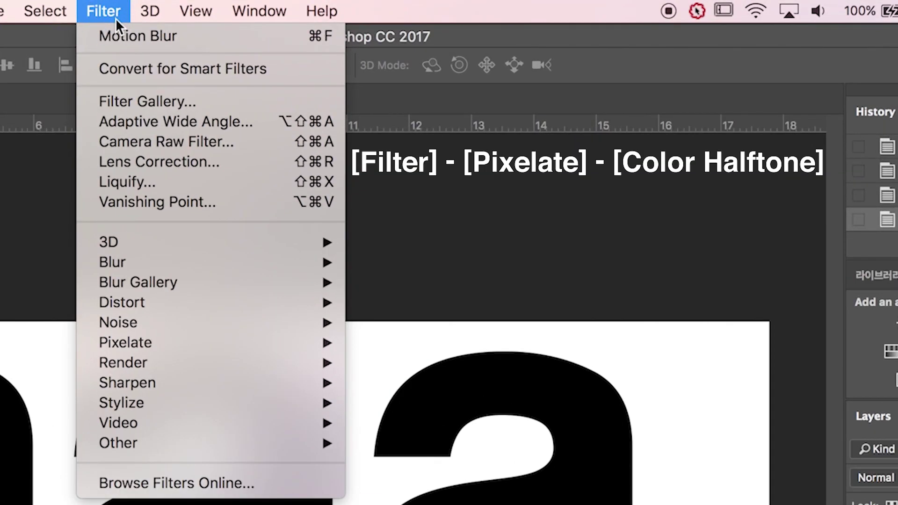
mouse_move(177, 350)
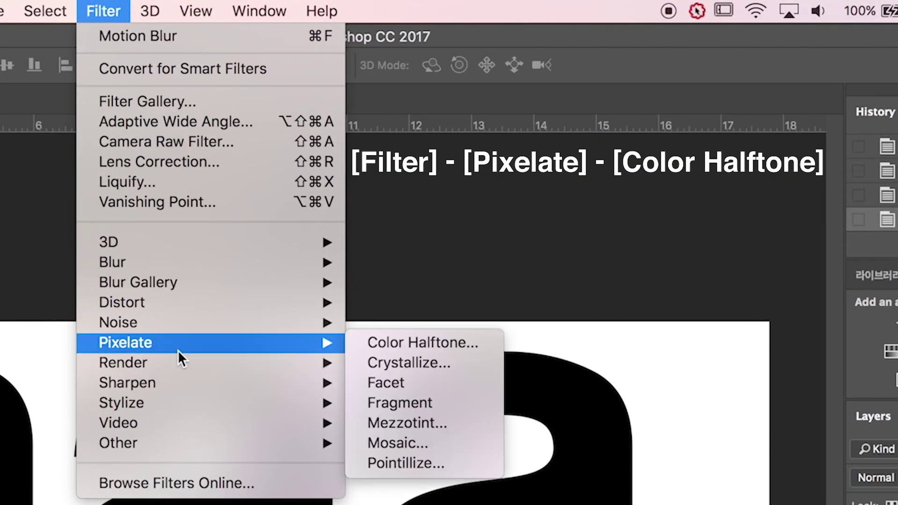
left_click(457, 344)
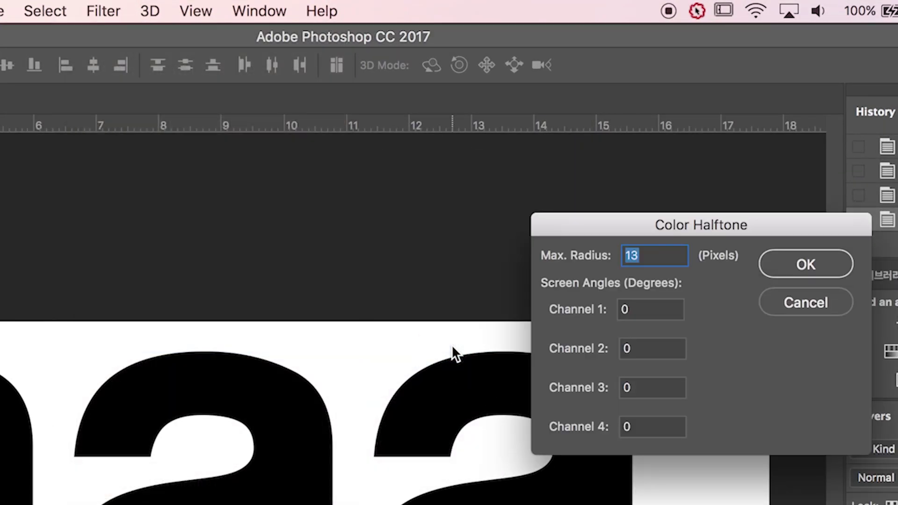
left_click(654, 255)
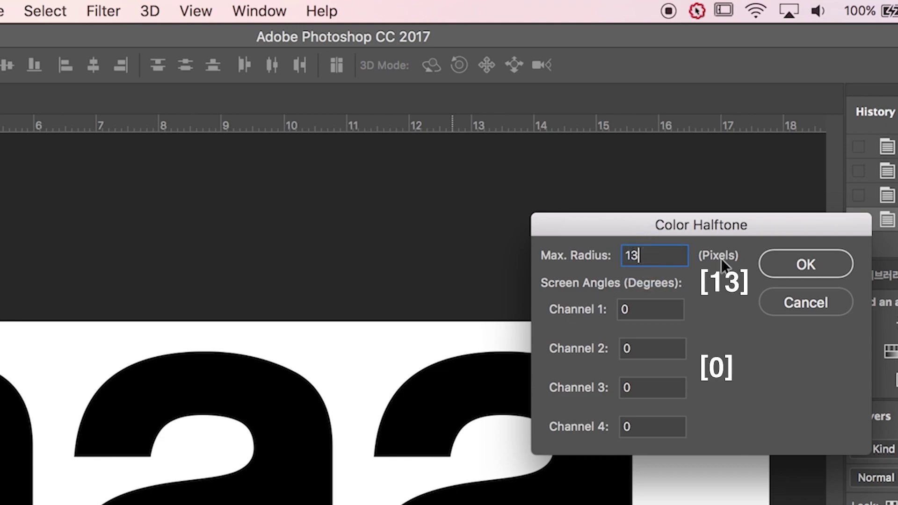
left_click(787, 260)
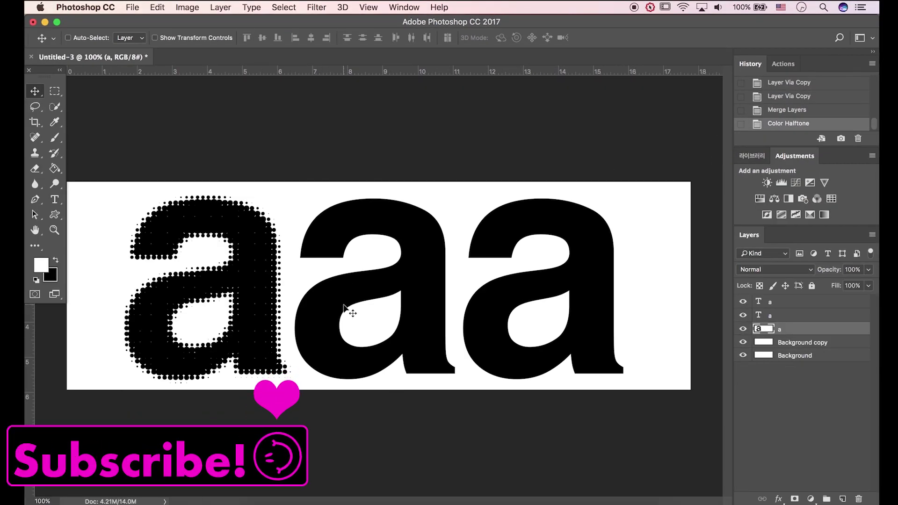
left_click(773, 318)
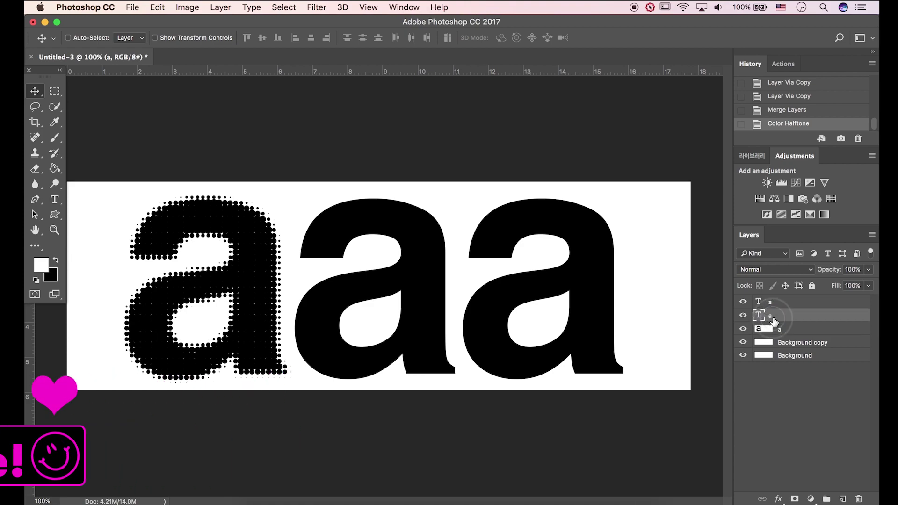
left_click(327, 8)
left_click(360, 18)
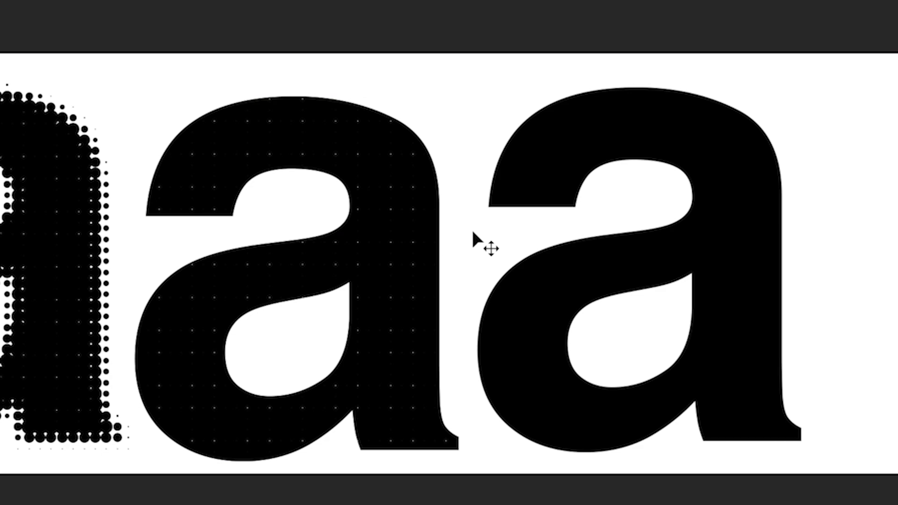
mouse_move(451, 237)
left_mouse_down()
mouse_move(461, 230)
mouse_move(447, 227)
left_mouse_up()
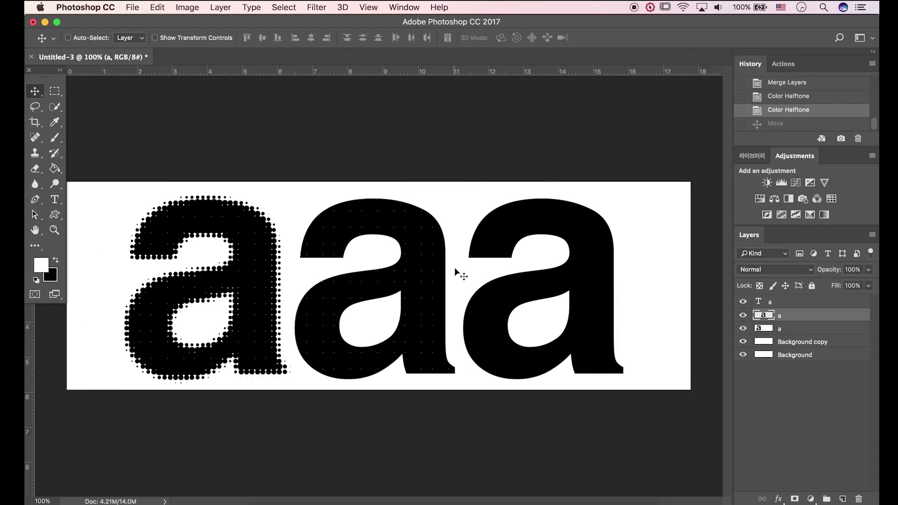
key("super+alt+z")
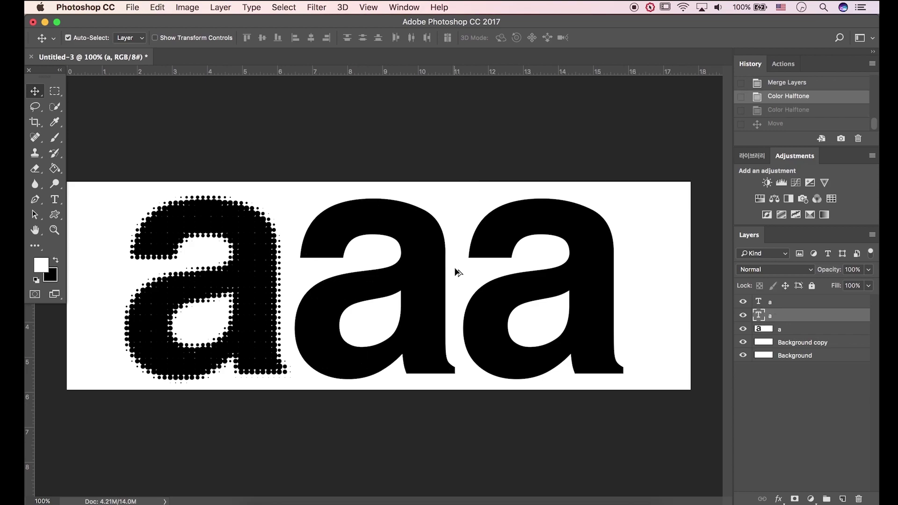
Convert the middle 'a' to a smart object and apply Motion Blur at 0°, distance 50
left_click(319, 8)
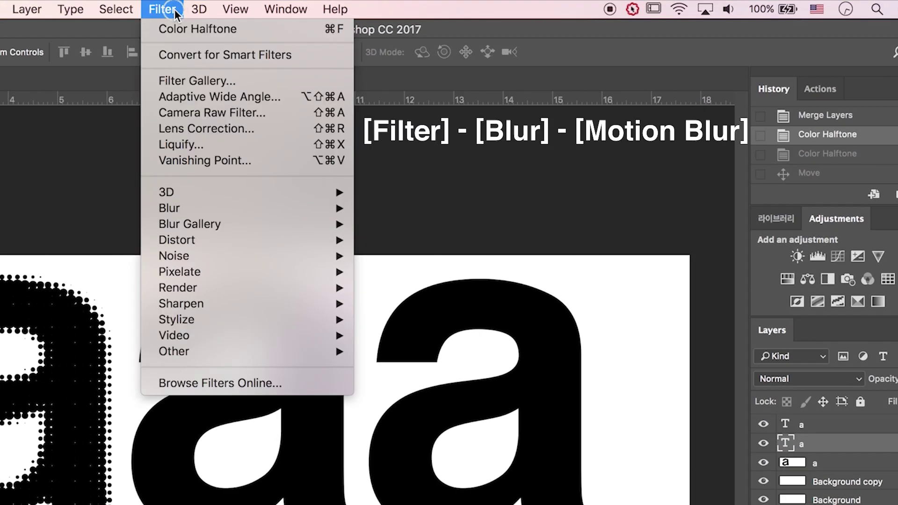
mouse_move(348, 156)
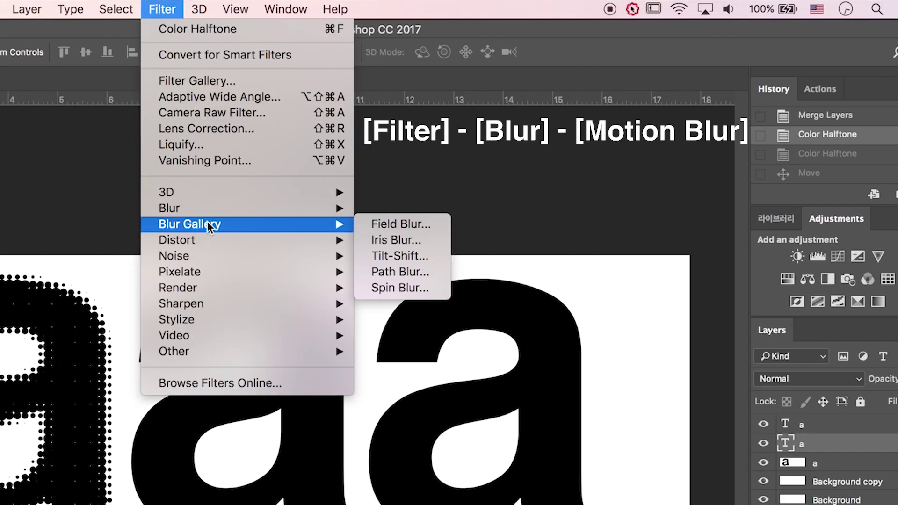
mouse_move(217, 212)
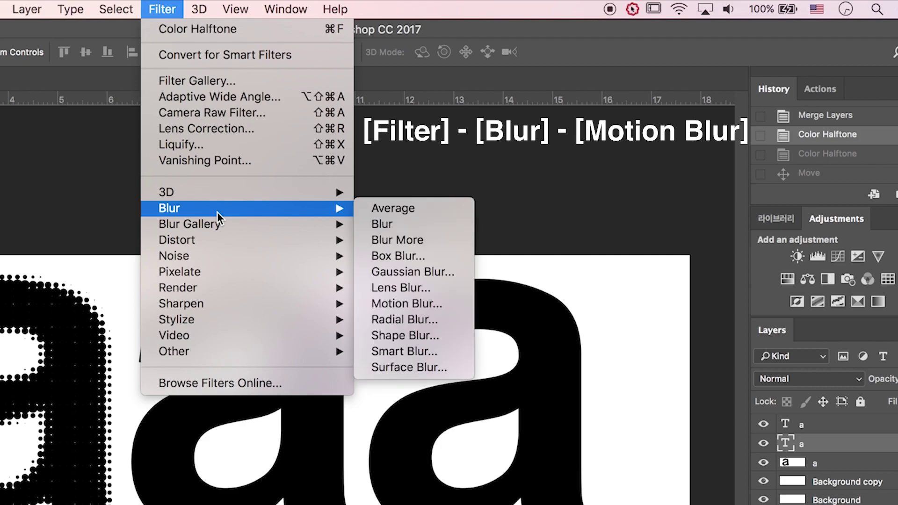
left_click(434, 303)
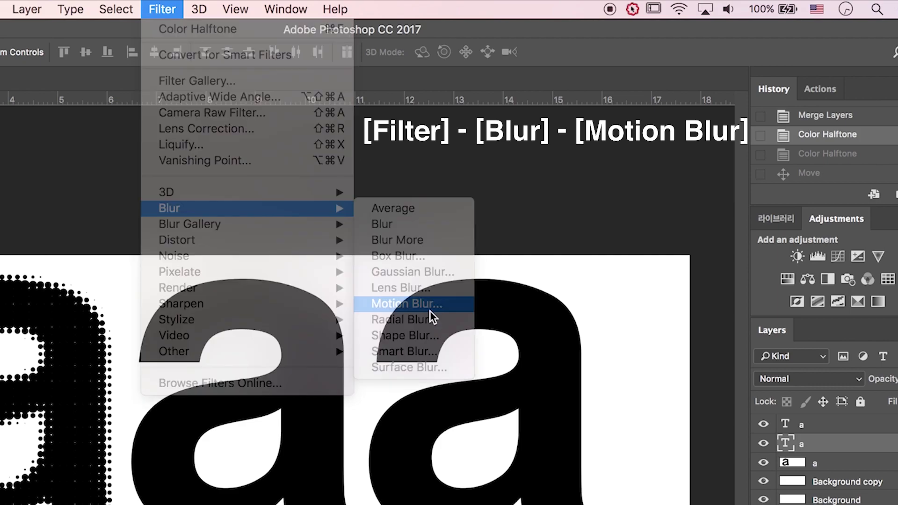
left_click(440, 262)
left_click(451, 335)
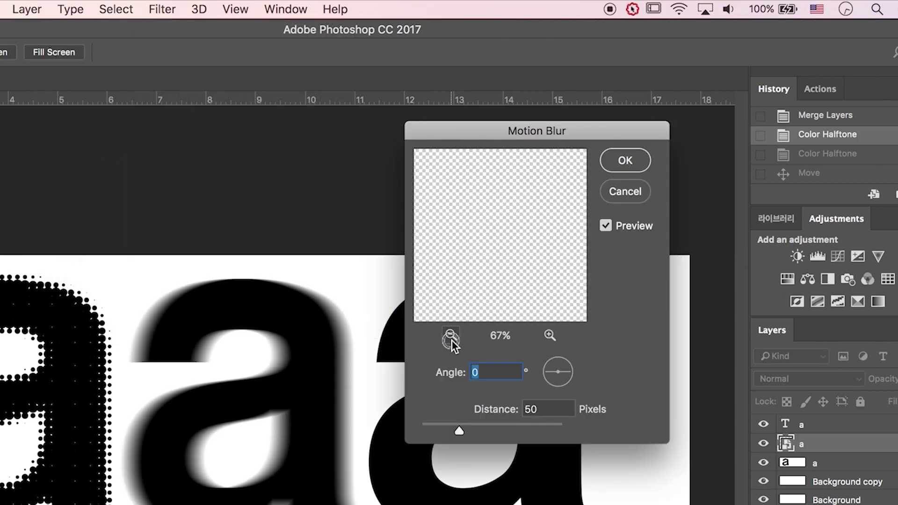
left_click(451, 336)
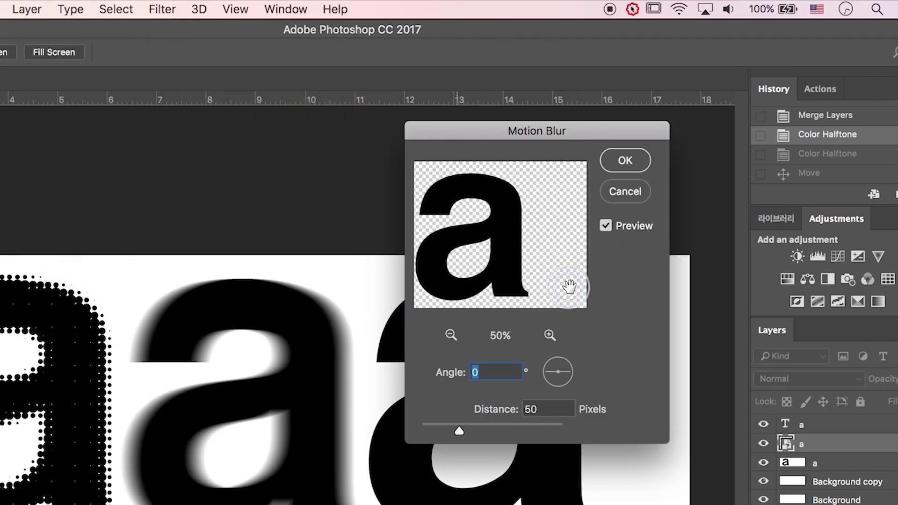
left_click(515, 375)
left_click(548, 409)
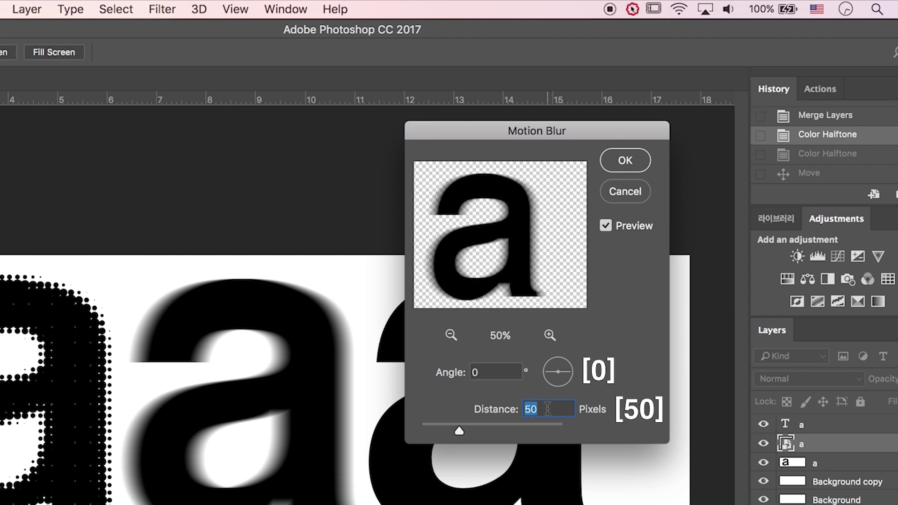
left_click(625, 160)
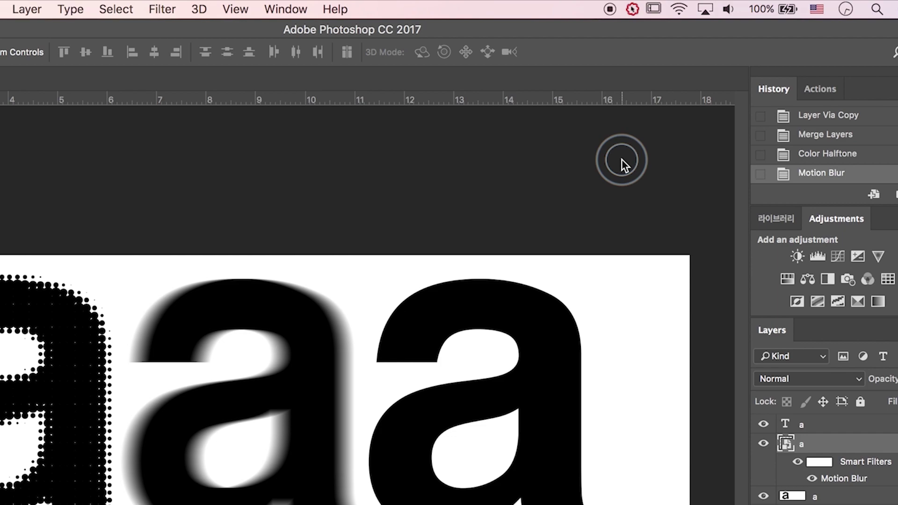
Add a second Motion Blur at 90°, distance 50
left_click(169, 10)
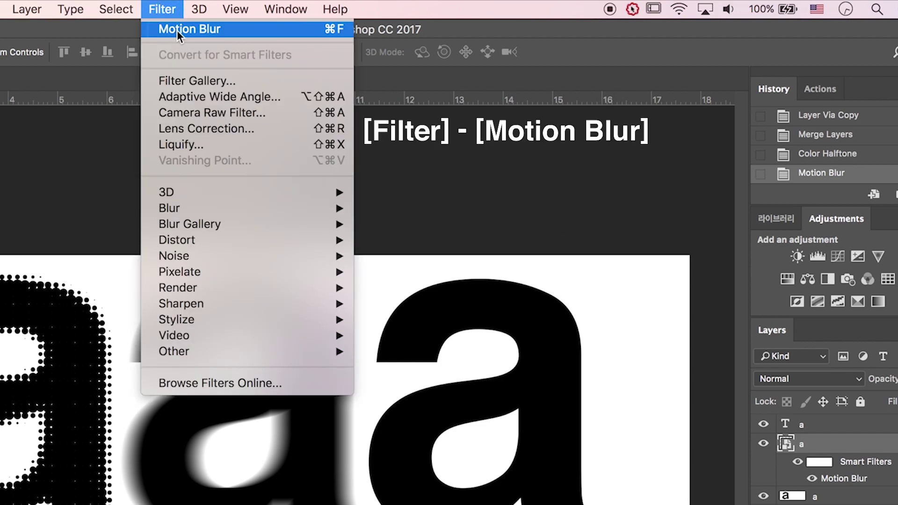
left_click(177, 30)
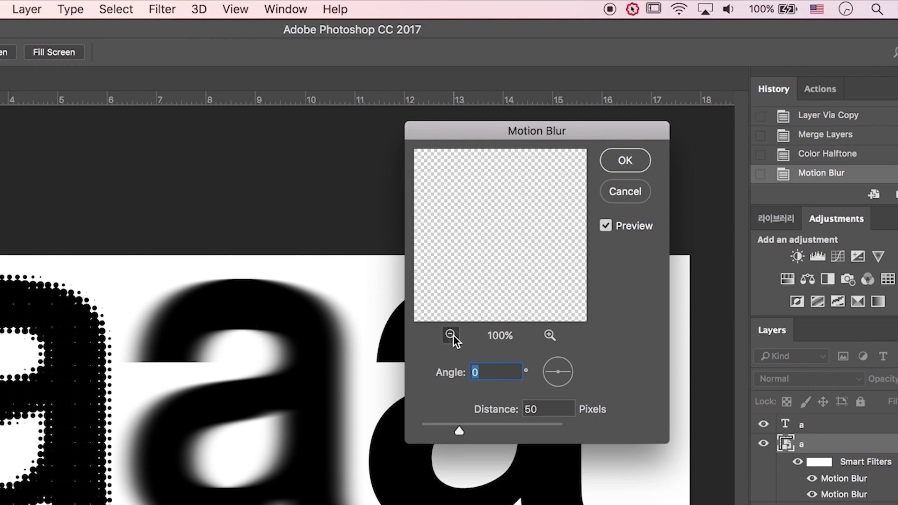
left_click(451, 335)
left_click_drag(499, 285, 569, 283)
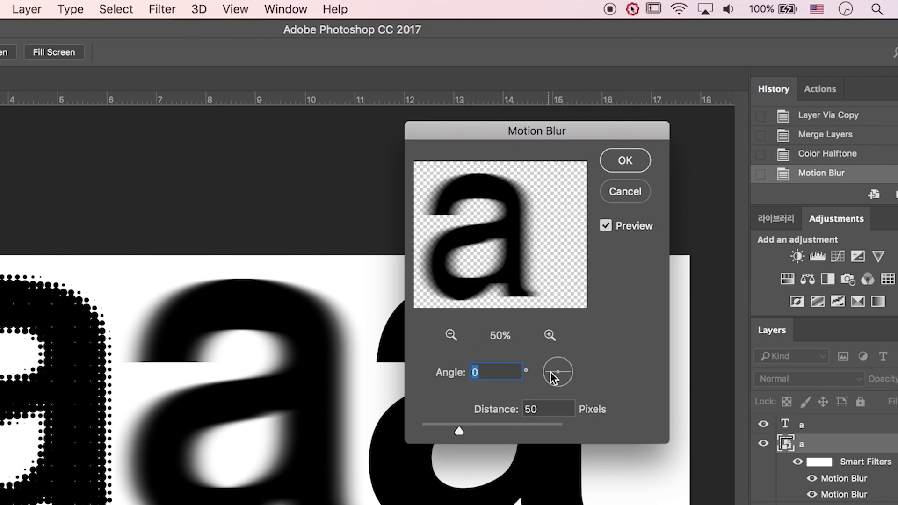
left_click_drag(553, 377, 557, 358)
left_click(561, 408)
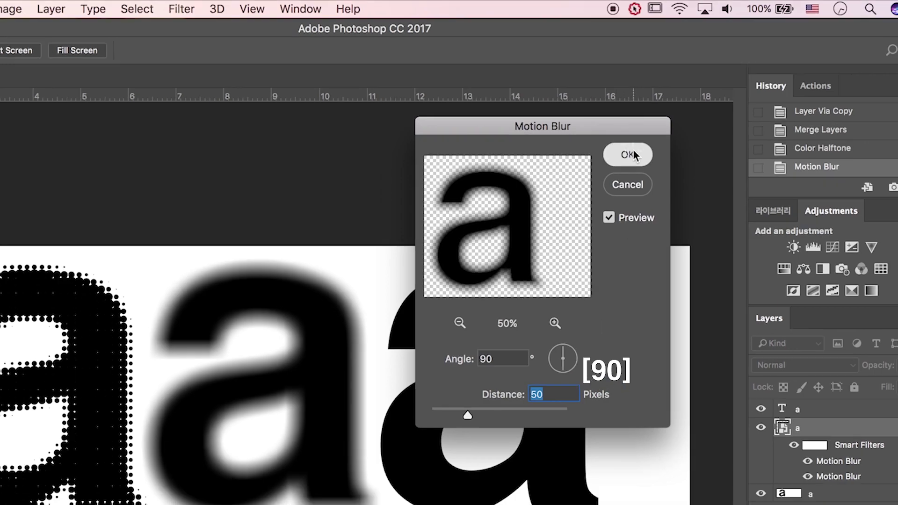
left_click(627, 160)
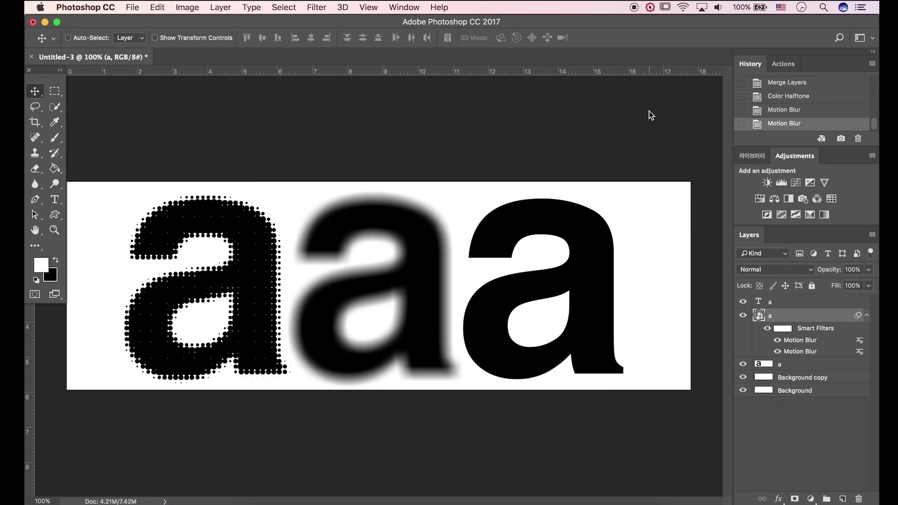
Merge the blurred smart object with Background copy
left_click(810, 378, "shift")
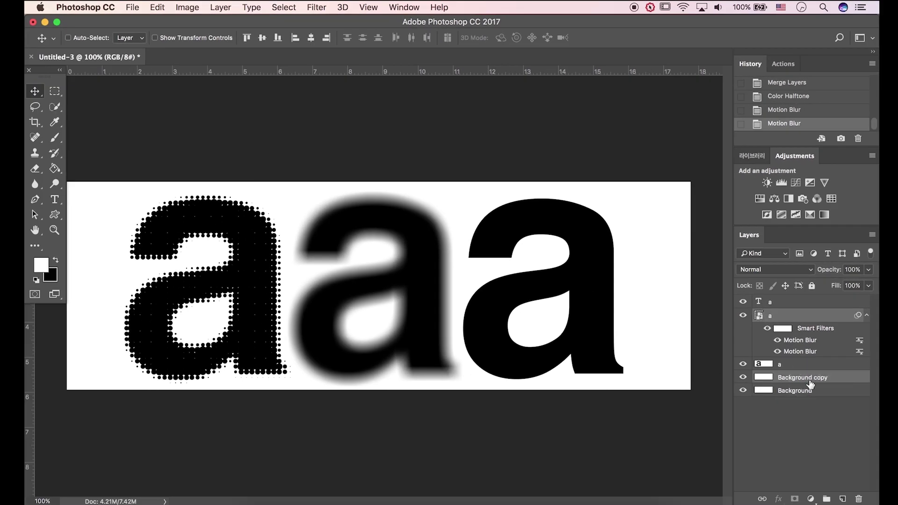
right_click(811, 382)
left_click(763, 343)
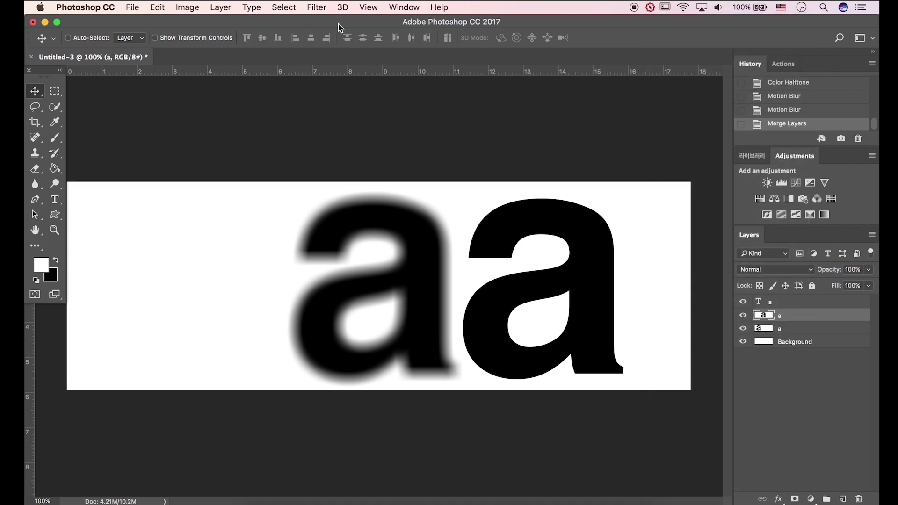
Apply Color Halftone with a 13-pixel maximum radius to the blurred 'a'
left_click(324, 9)
mouse_move(365, 198)
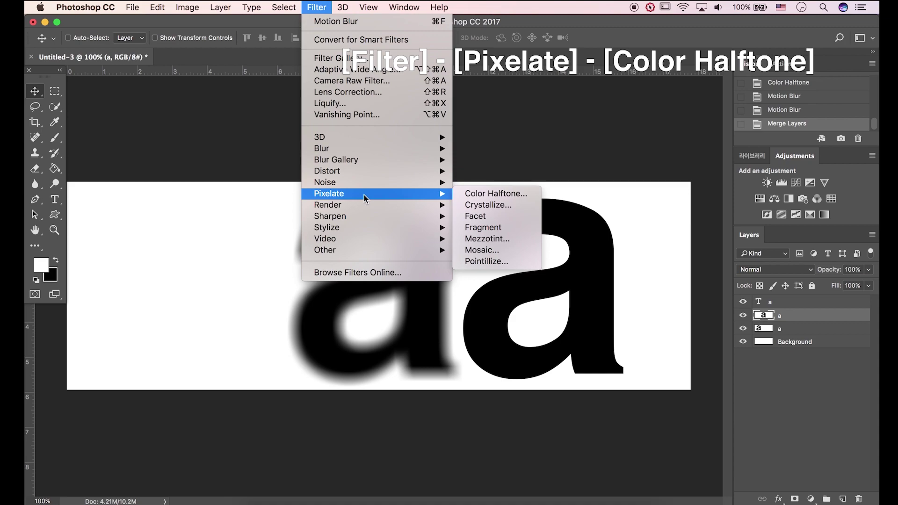
left_click(483, 198)
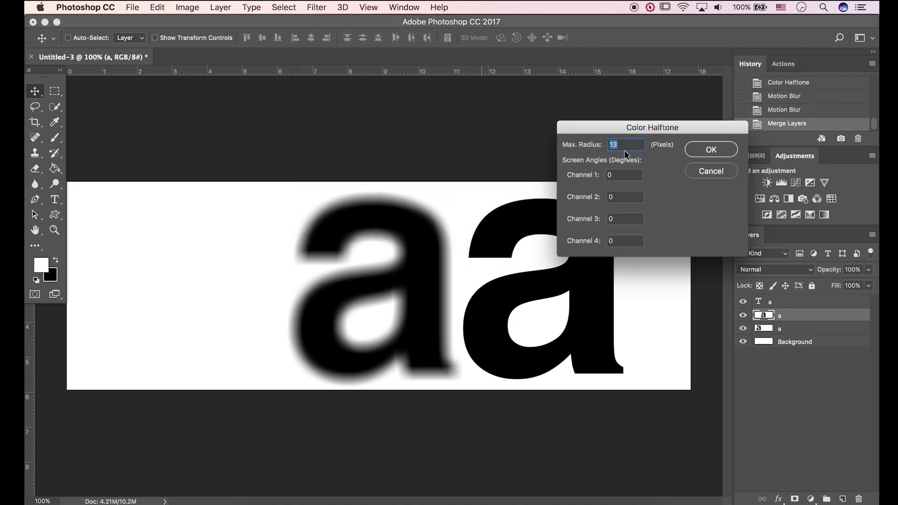
left_click(632, 197)
left_click(633, 243)
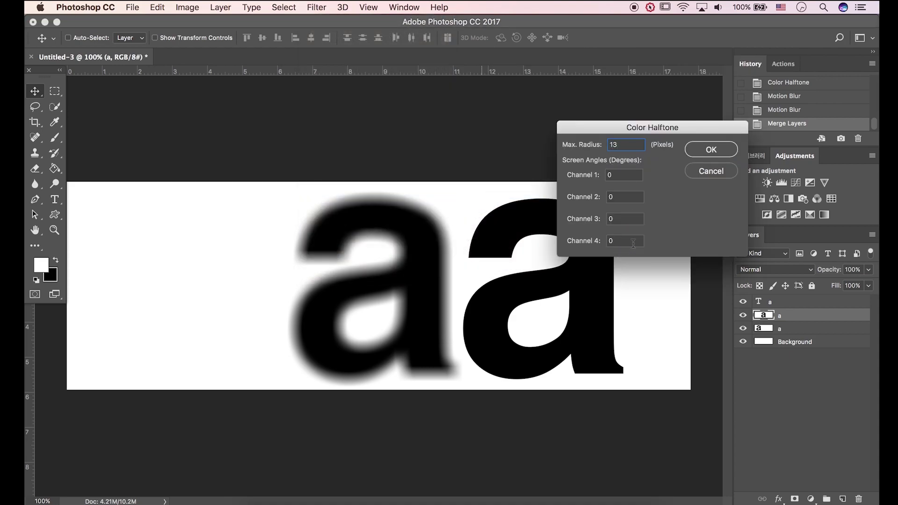
left_click(711, 156)
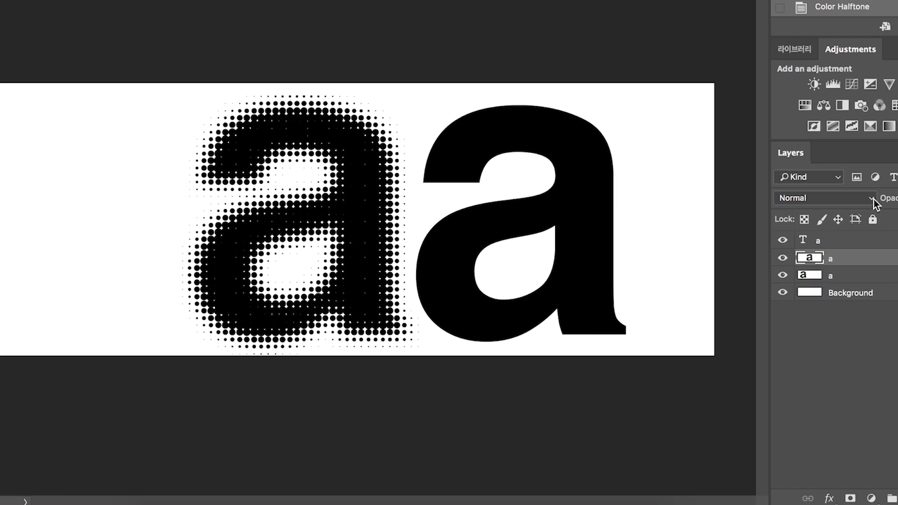
Set the halftone layer's blend mode to Multiply
left_click(811, 270)
left_click(857, 243)
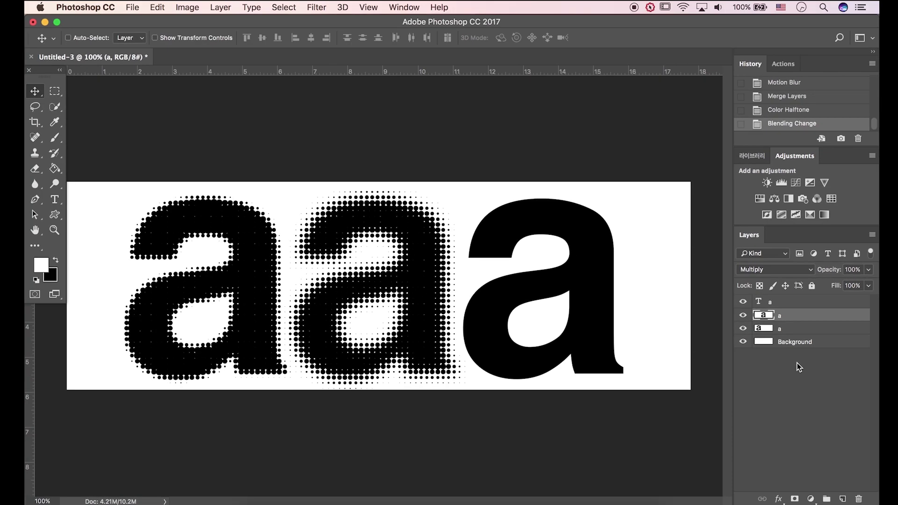
left_click(769, 304)
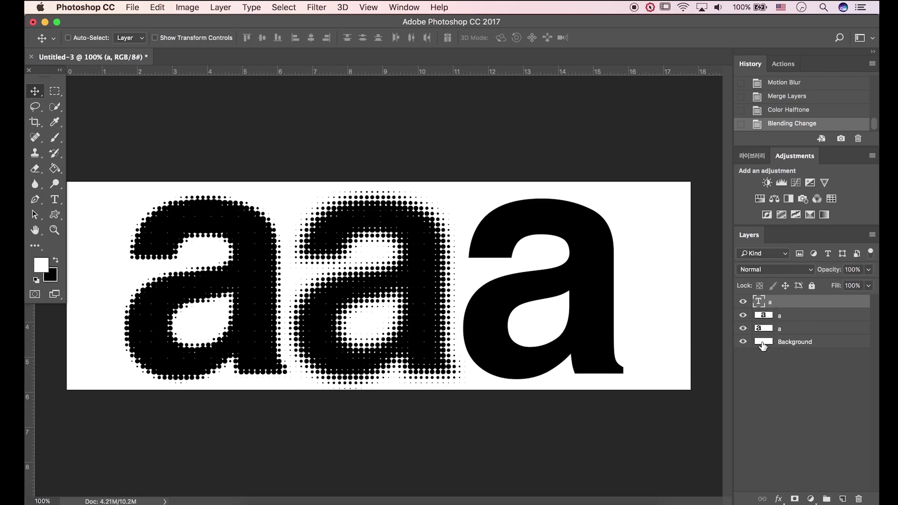
Give the right 'a' a reversed Black, White linear Gradient Overlay at 0°
right_click(771, 304)
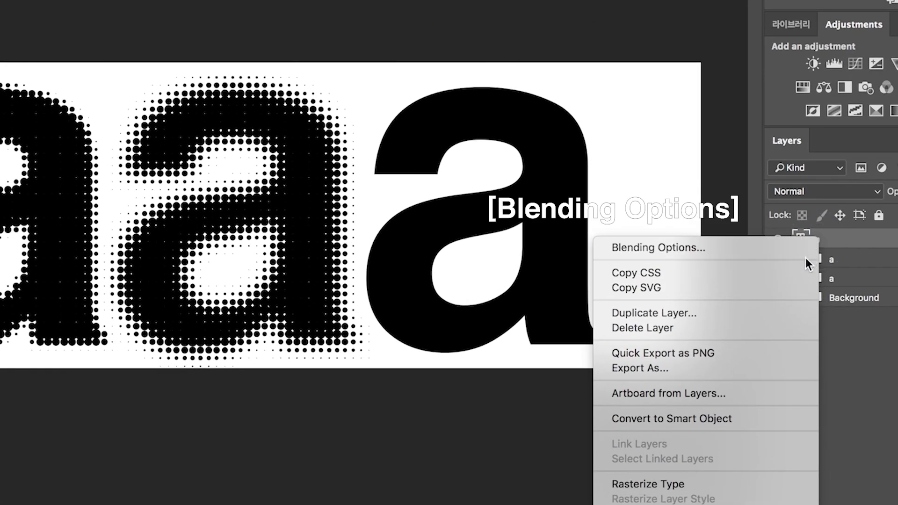
left_click(753, 308)
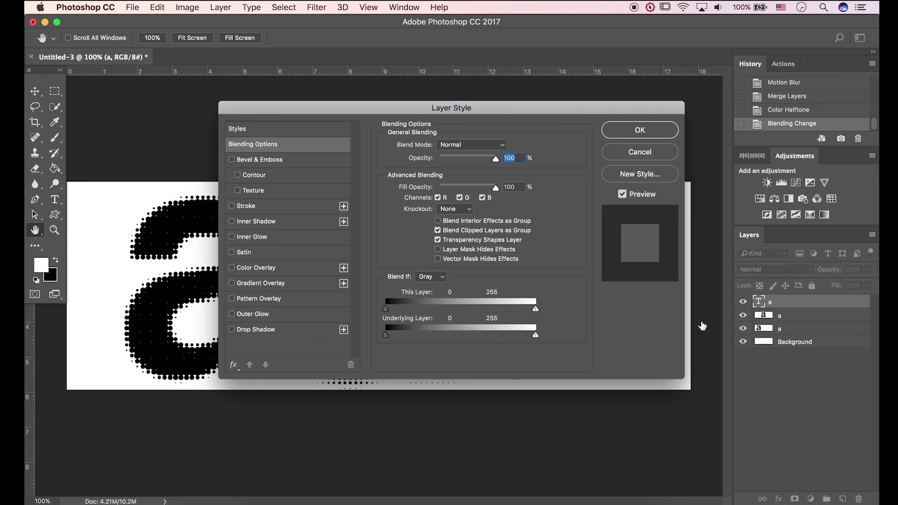
left_click_drag(500, 127, 306, 126)
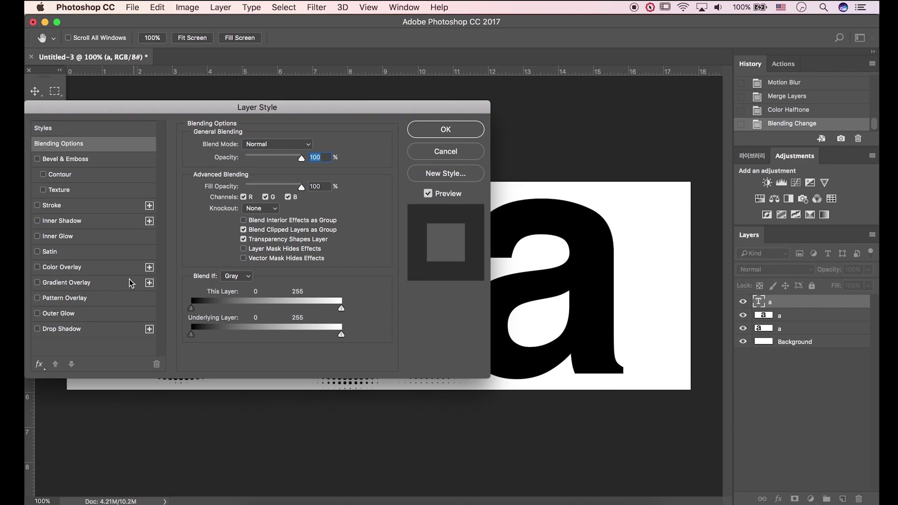
left_click(105, 282)
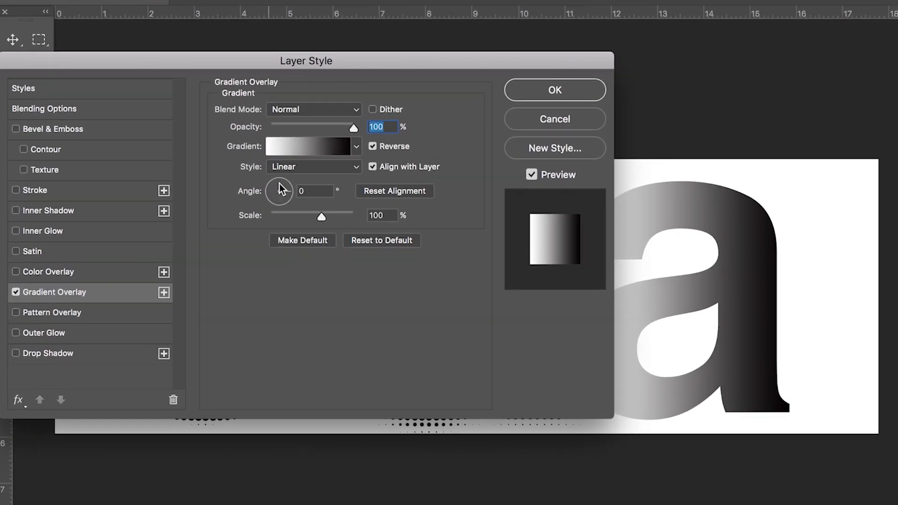
left_click(325, 145)
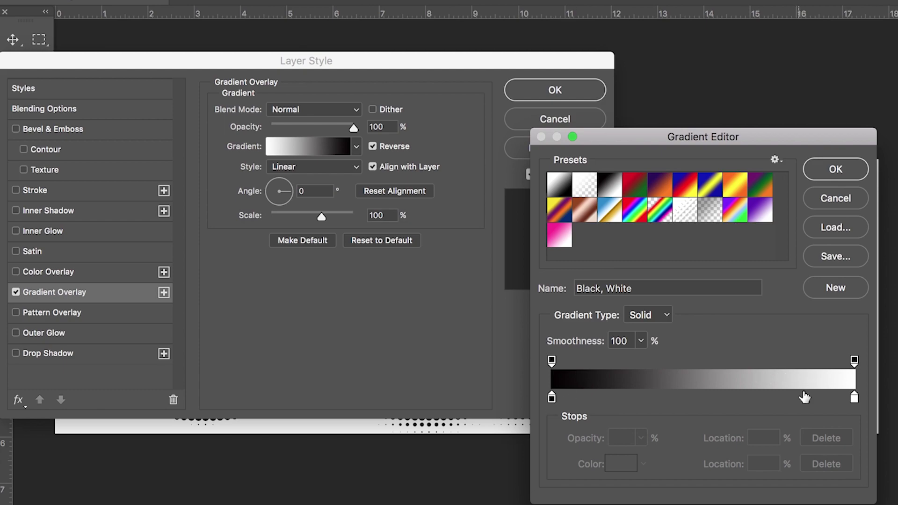
left_click(835, 169)
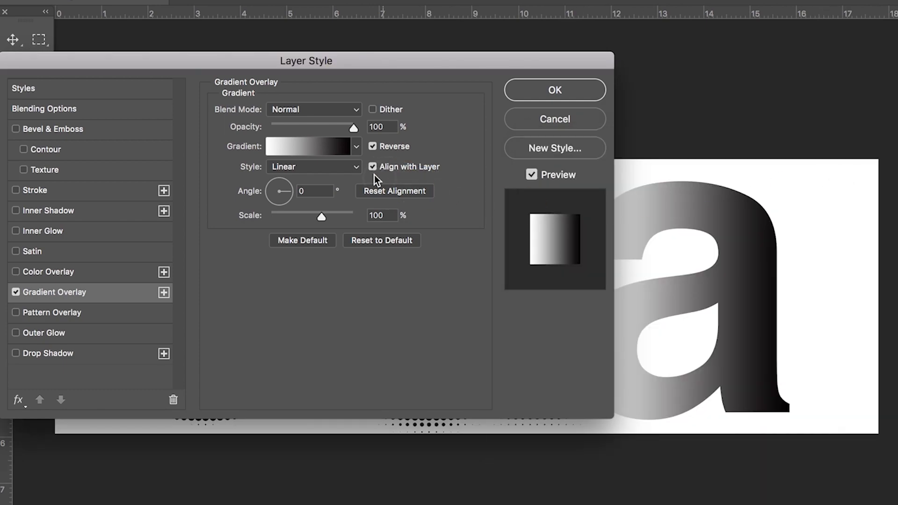
left_click(373, 146)
left_click(373, 147)
left_click_drag(408, 69, 374, 68)
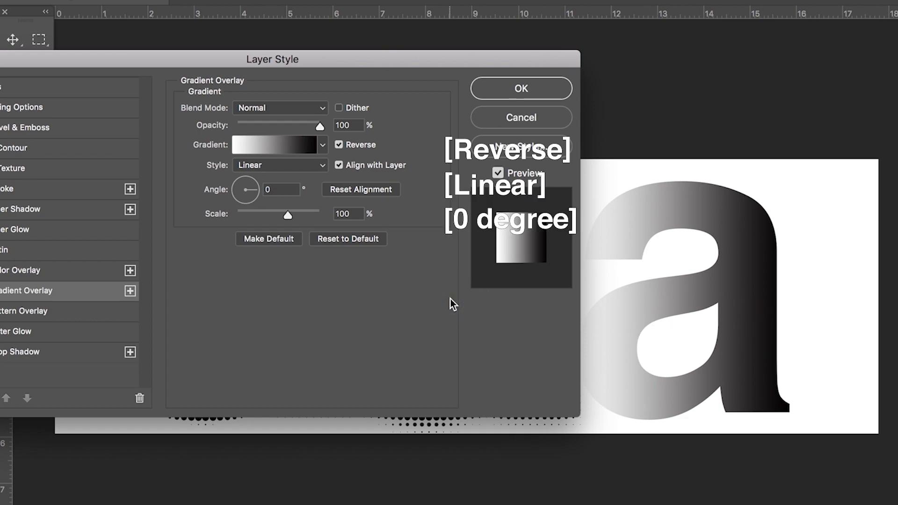
left_click(525, 92)
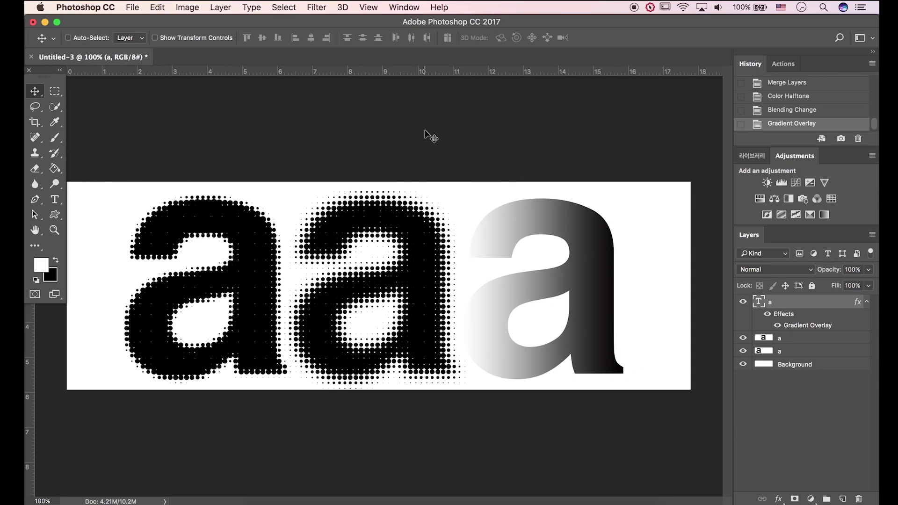
key("super")
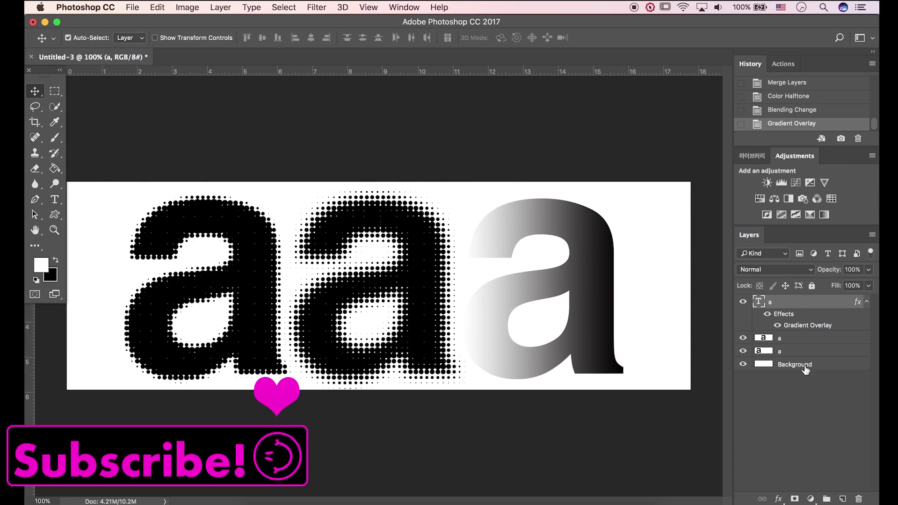
Merge the gradient 'a' with the Background and apply Color Halftone to it
left_click(806, 370)
right_click(806, 371)
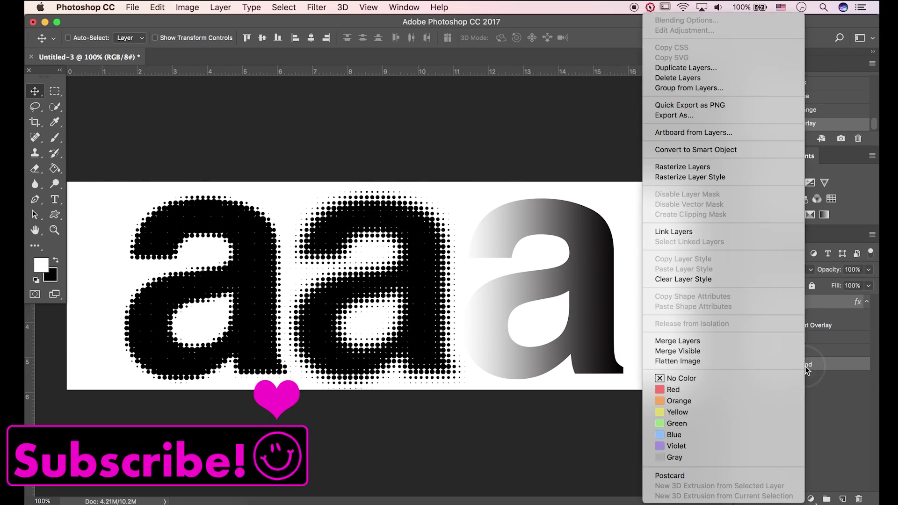
left_click(792, 342)
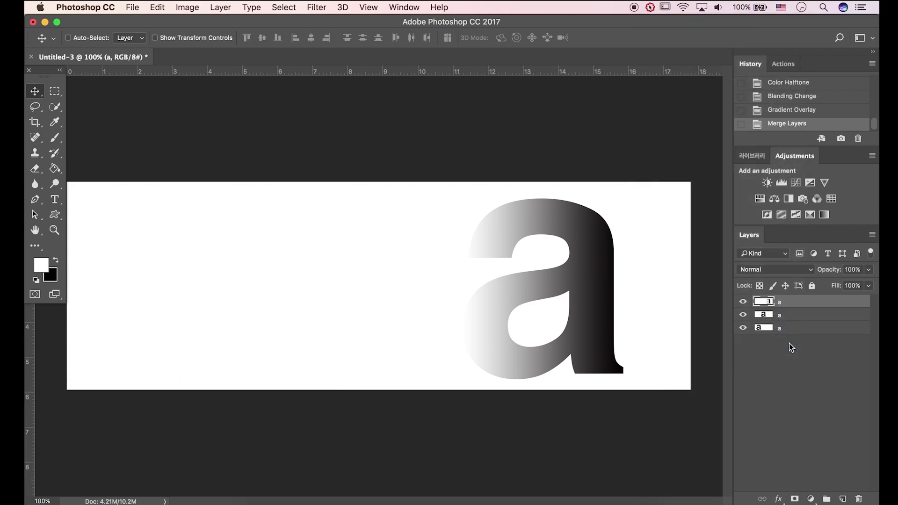
left_click(317, 7)
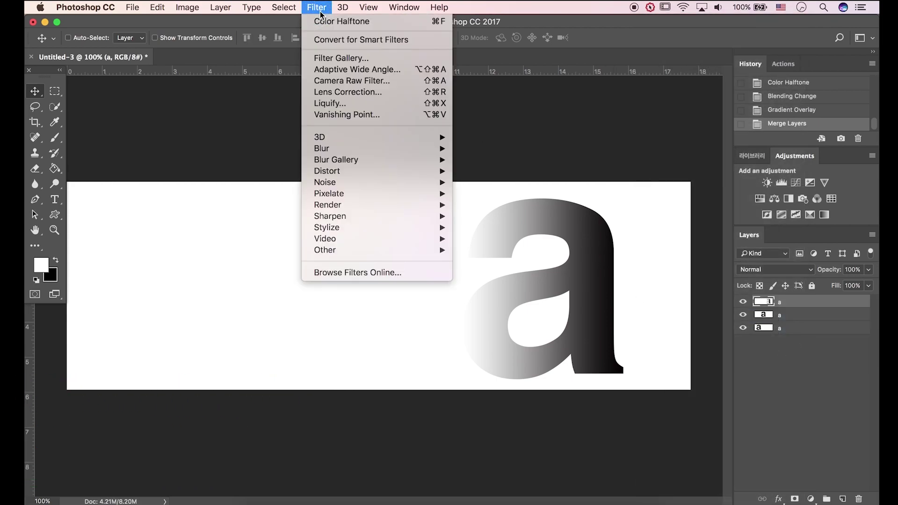
left_click(323, 23)
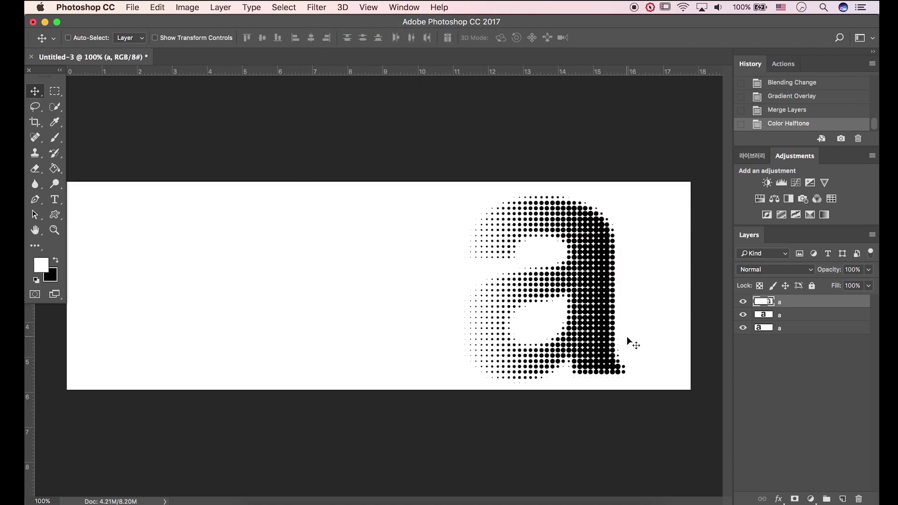
Set the top halftone layer to Multiply and deselect all layers
left_click(763, 270)
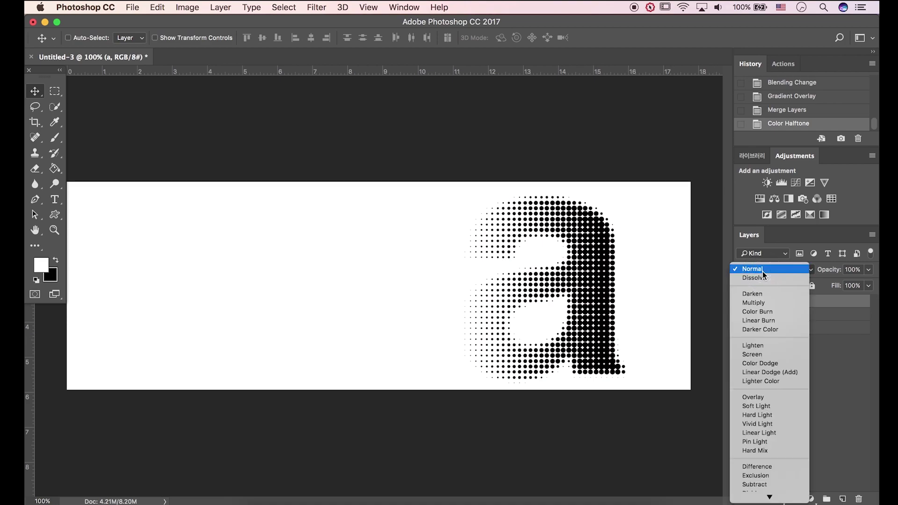
left_click(763, 271)
left_click(762, 270)
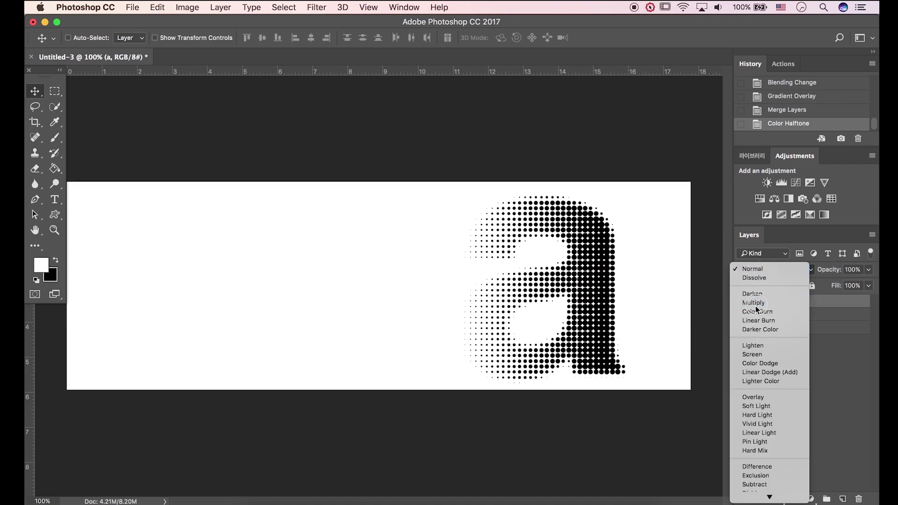
left_click(757, 305)
left_click(781, 345)
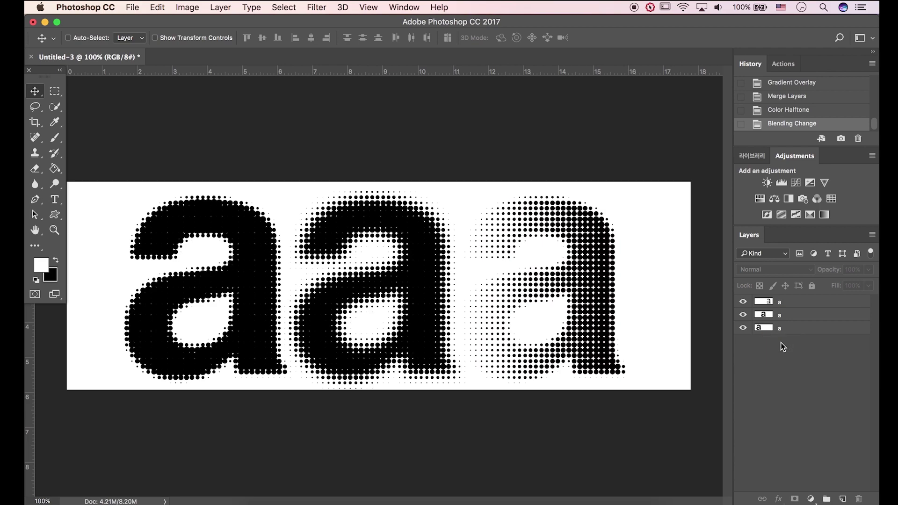
Merge the three 'a' layers into one layer
left_click(799, 303)
left_click(797, 326, "shift")
right_click(798, 312)
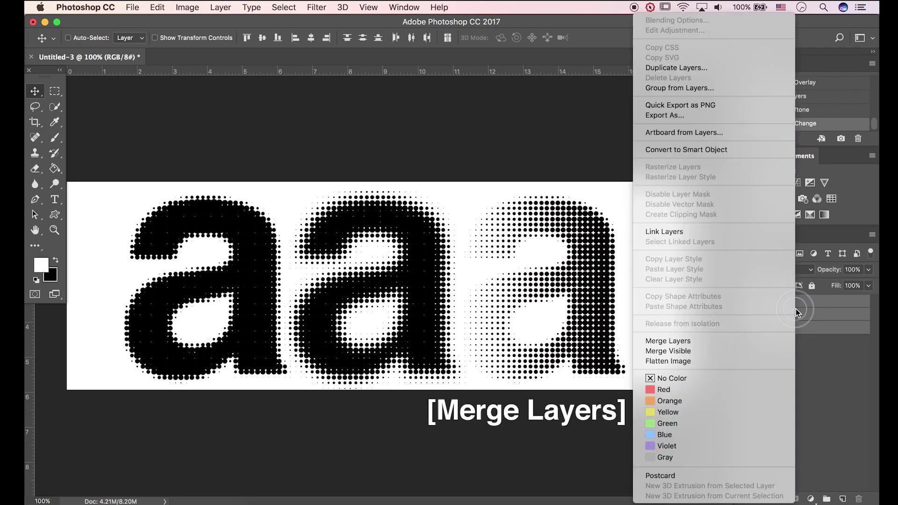
left_click(764, 341)
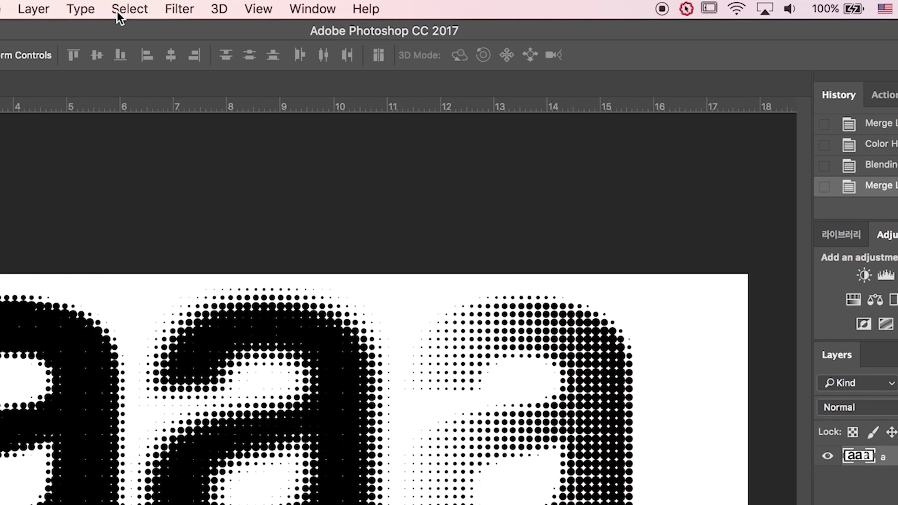
Select the white background with Color Range, delete it, and deselect
left_click(282, 8)
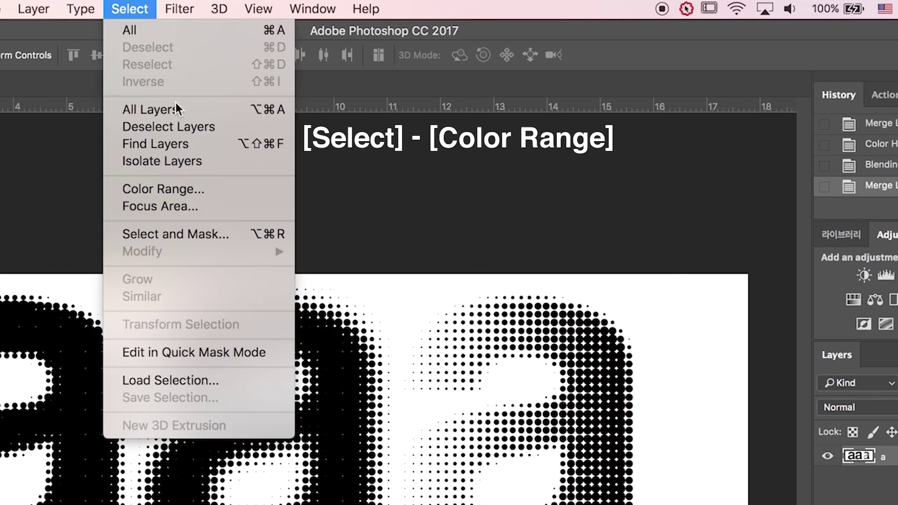
left_click(209, 193)
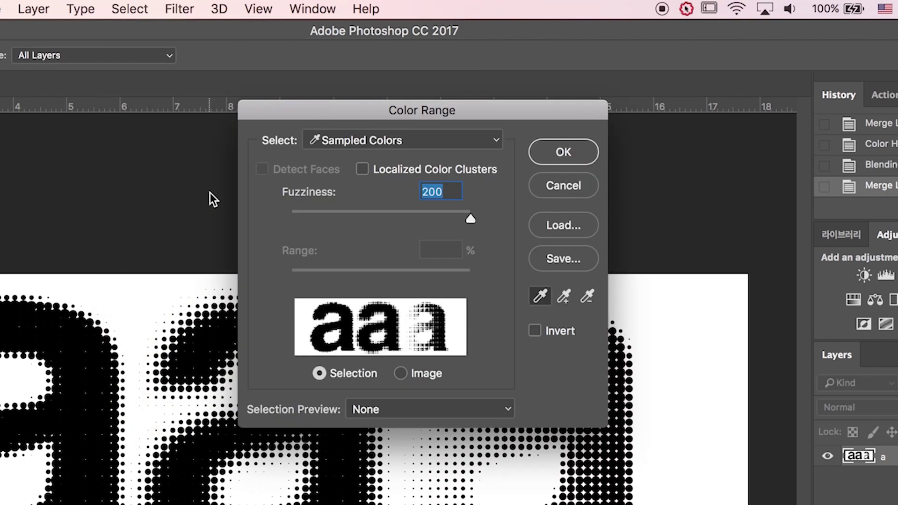
left_click(133, 302)
left_click(564, 152)
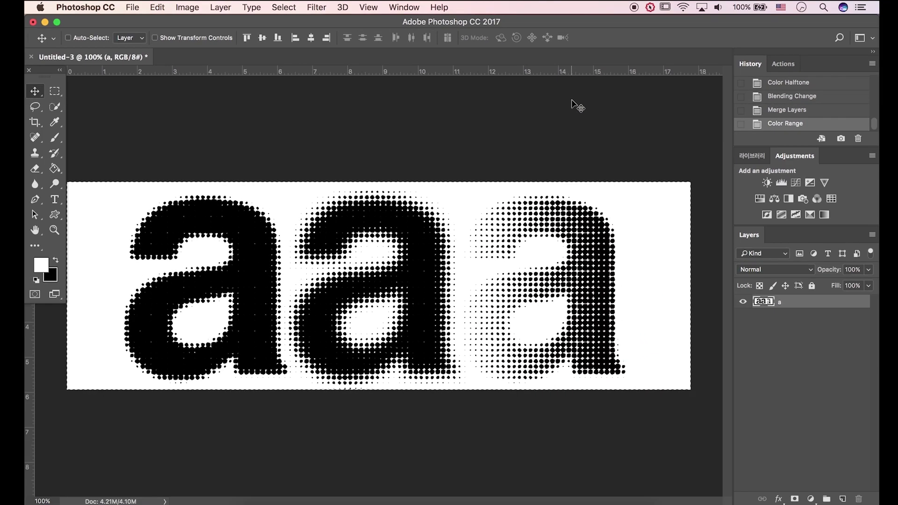
key("Delete")
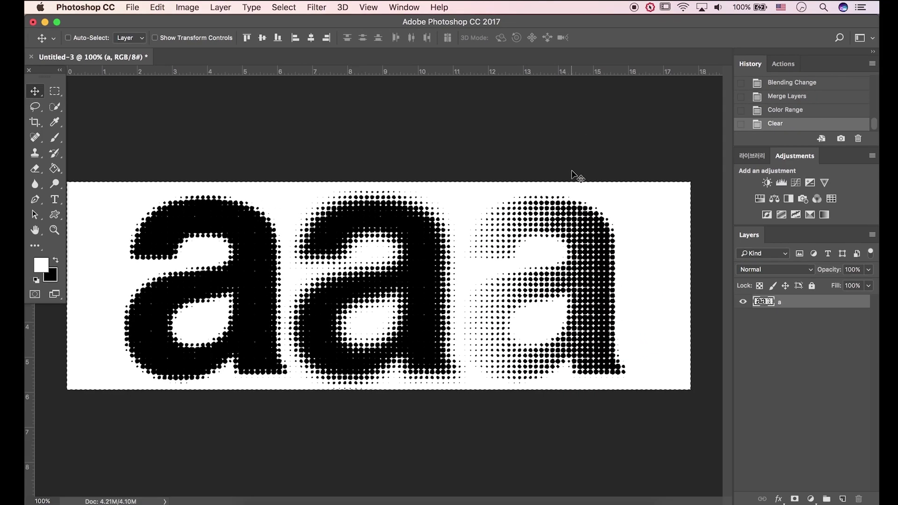
key("m")
left_click(648, 228)
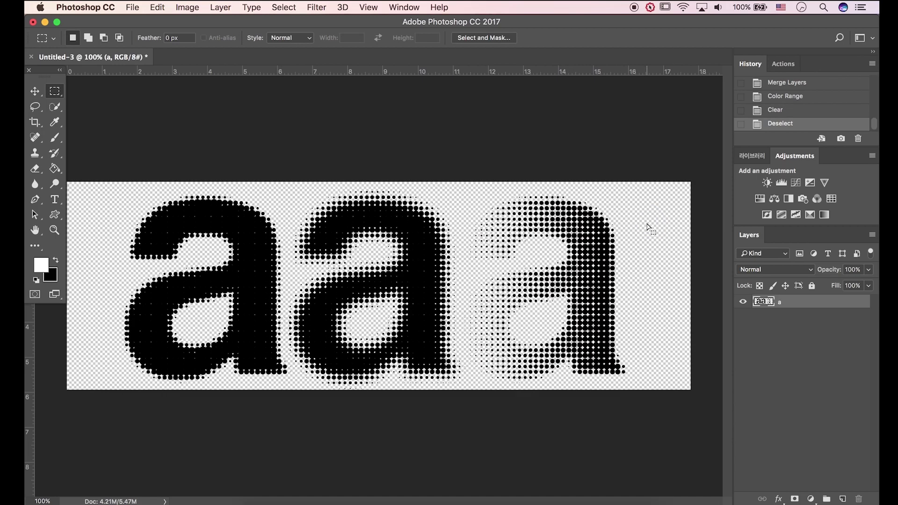
Create a new empty Layer 1 below the 'a' layer
key("v")
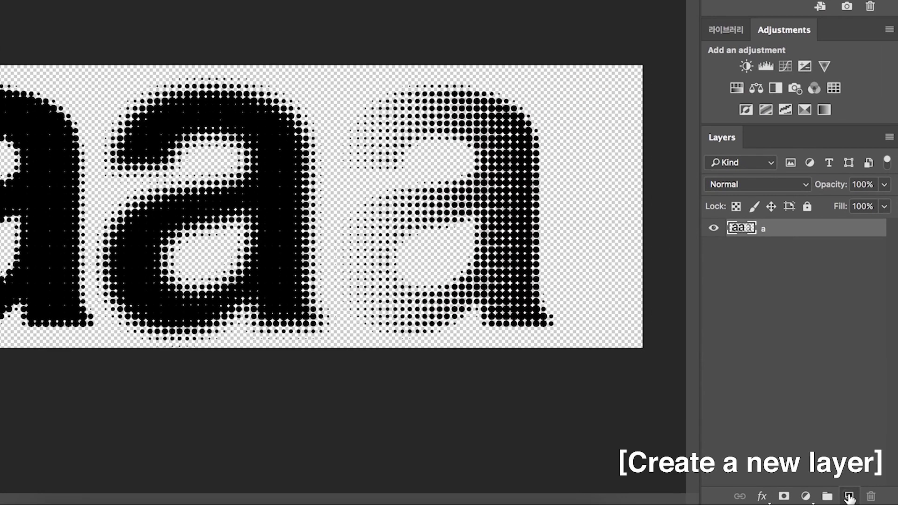
left_click(842, 499)
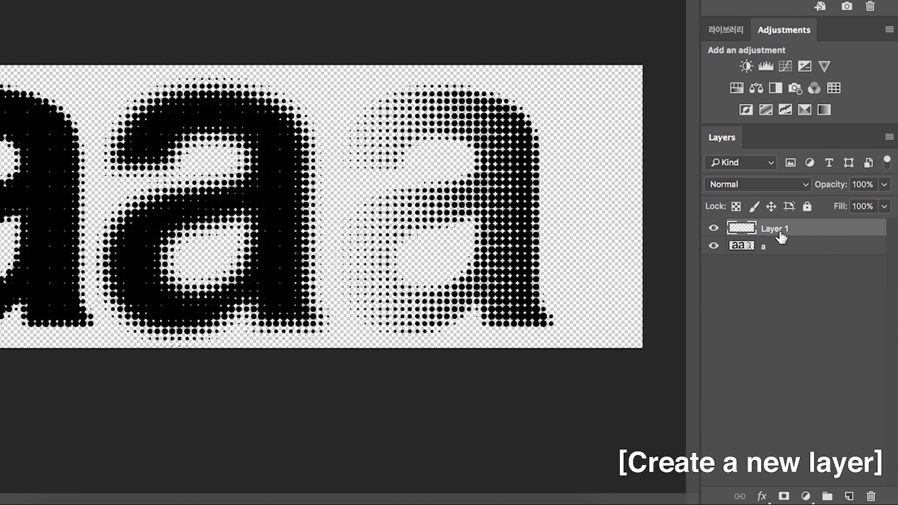
left_click_drag(780, 232, 778, 249)
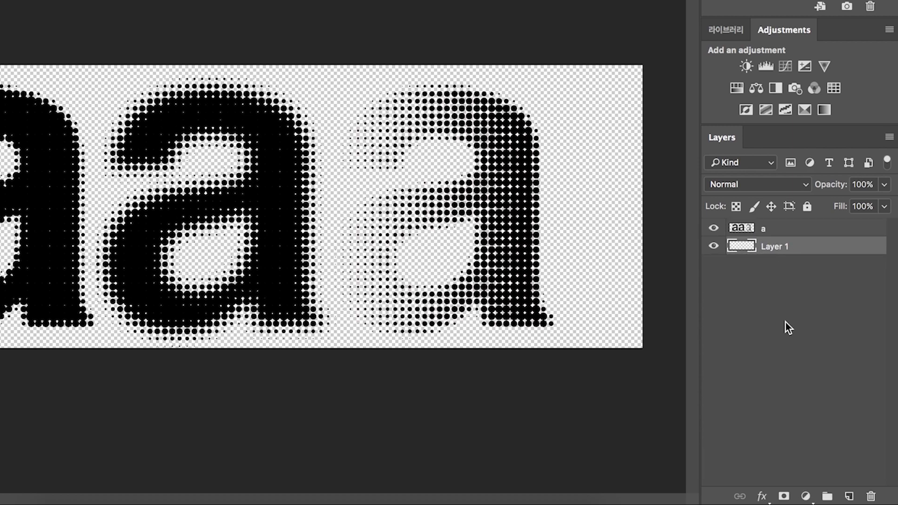
Add a Color Overlay in #26dcfb to the 'a' layer
left_click(759, 233)
right_click(760, 231)
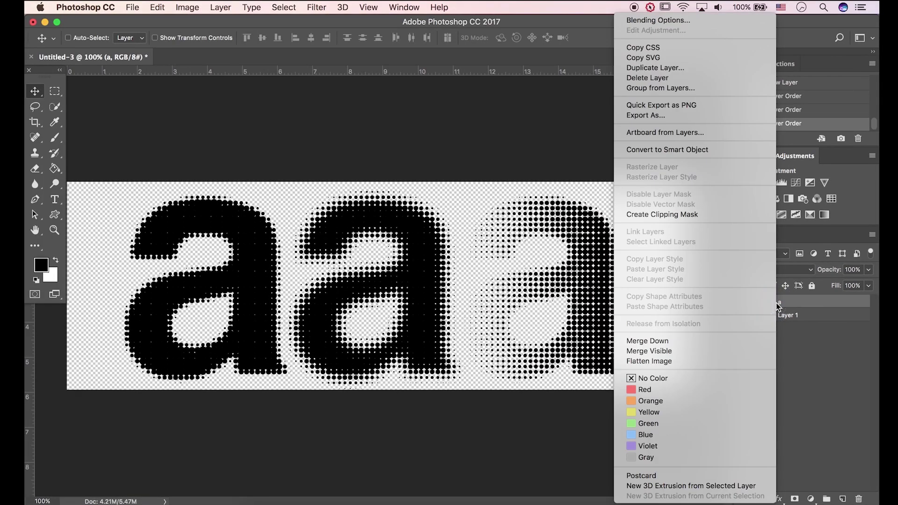
left_click(681, 20)
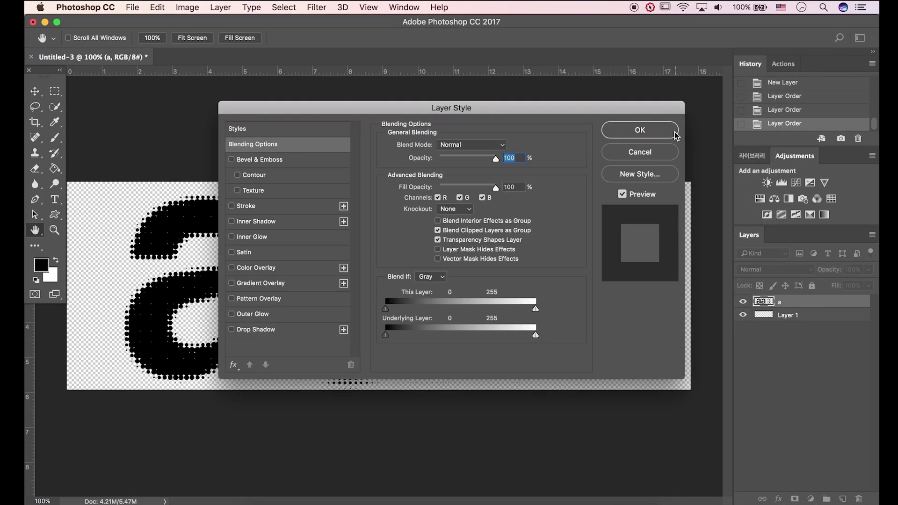
left_click(277, 271)
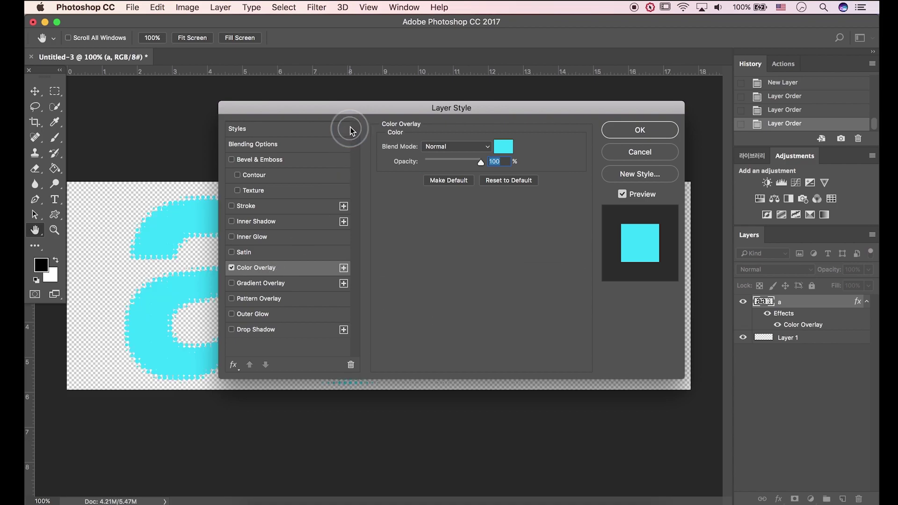
left_click_drag(361, 110, 509, 261)
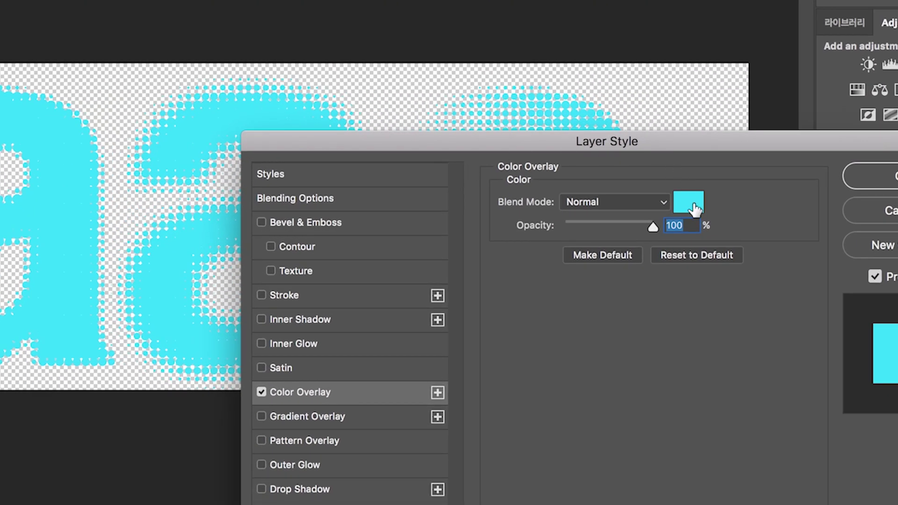
left_click(695, 206)
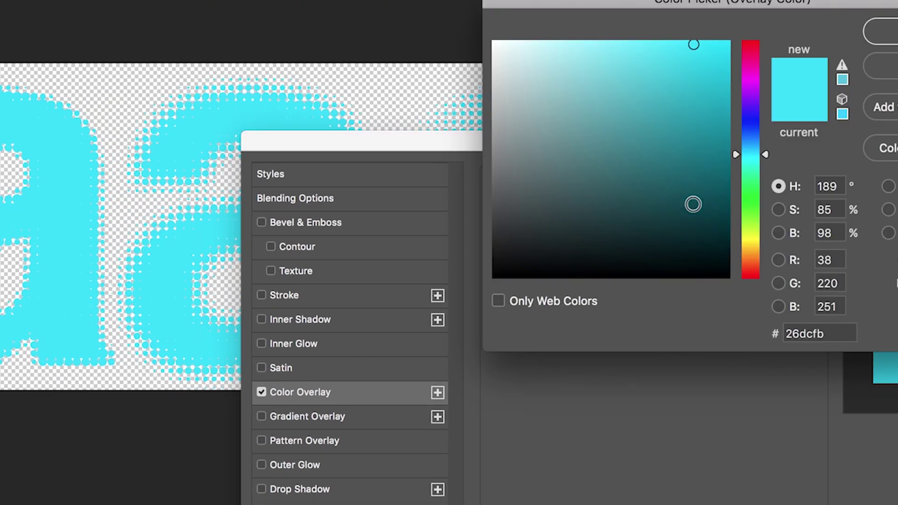
double_click(832, 334)
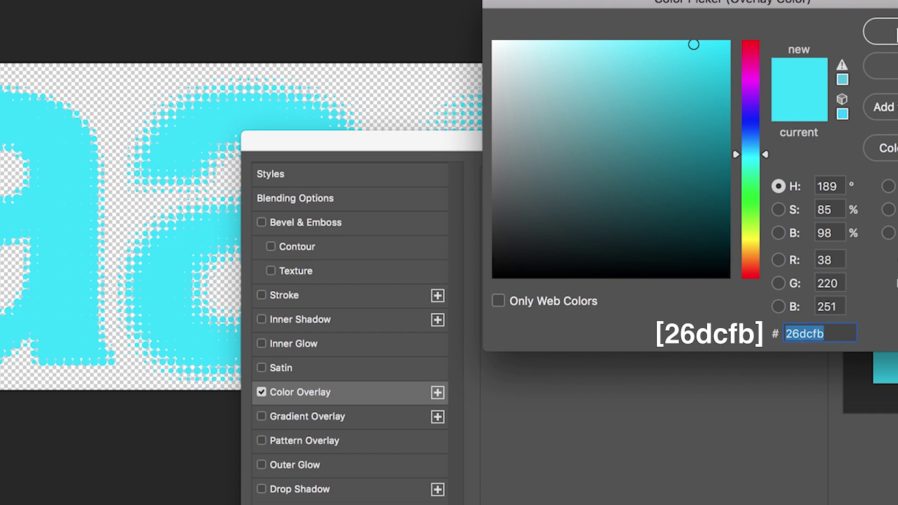
left_click(896, 33)
left_click(894, 181)
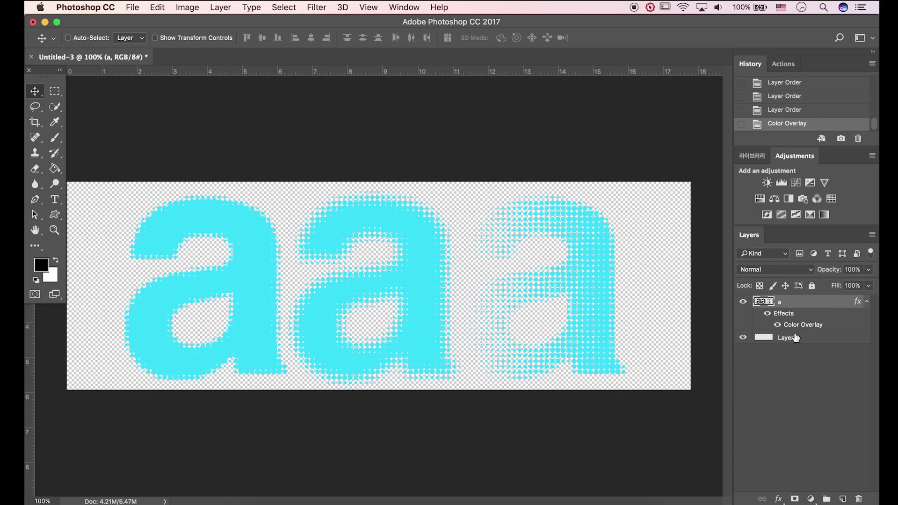
left_click(889, 308)
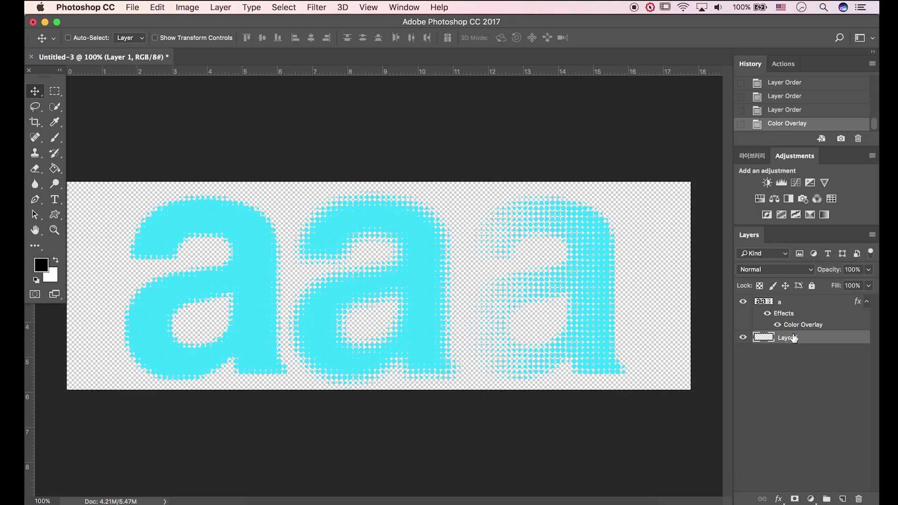
Fill Layer 1 with solid black using the Paint Bucket
key("g")
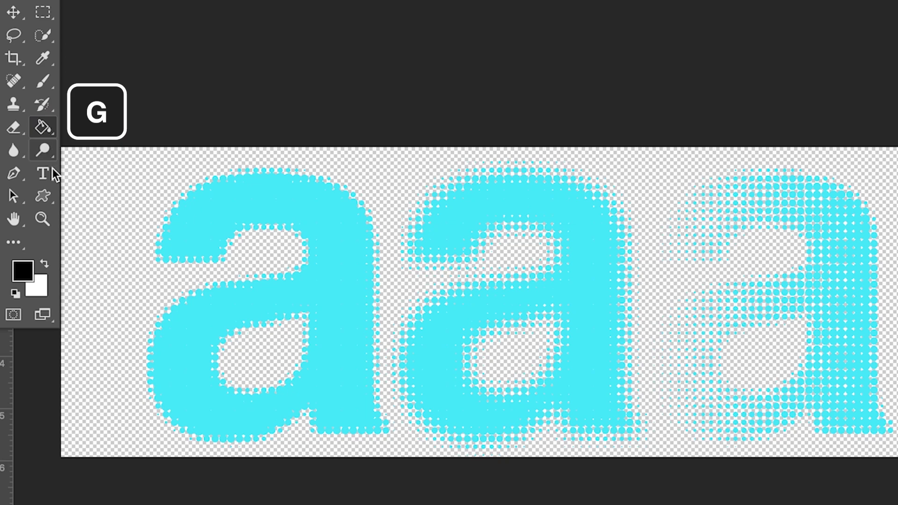
left_click(22, 271)
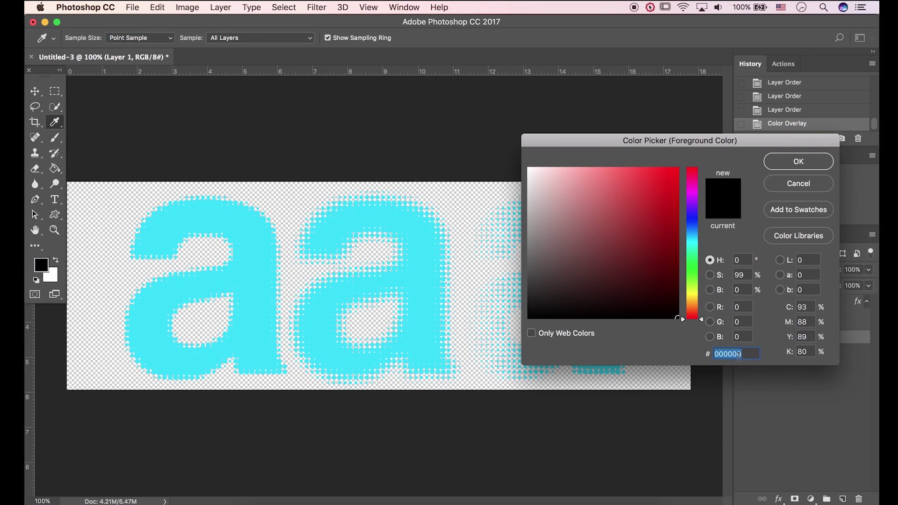
left_click(773, 184)
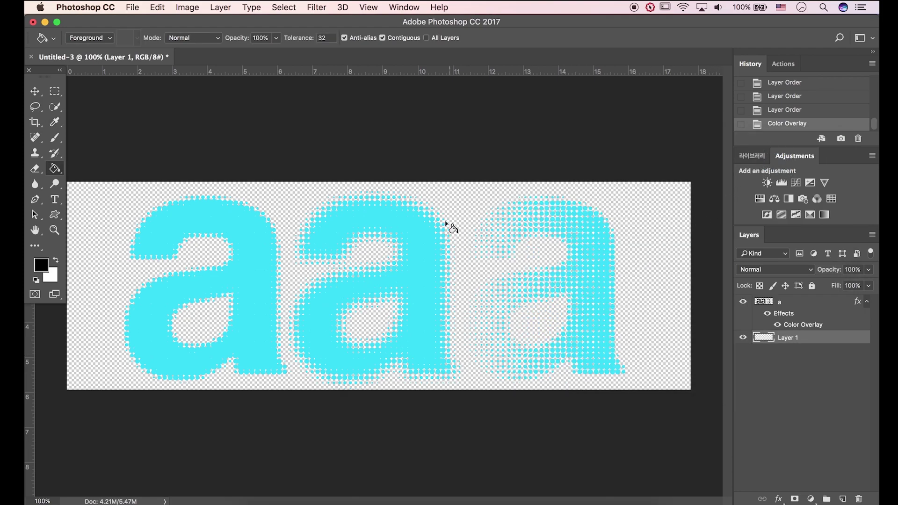
left_click(468, 211)
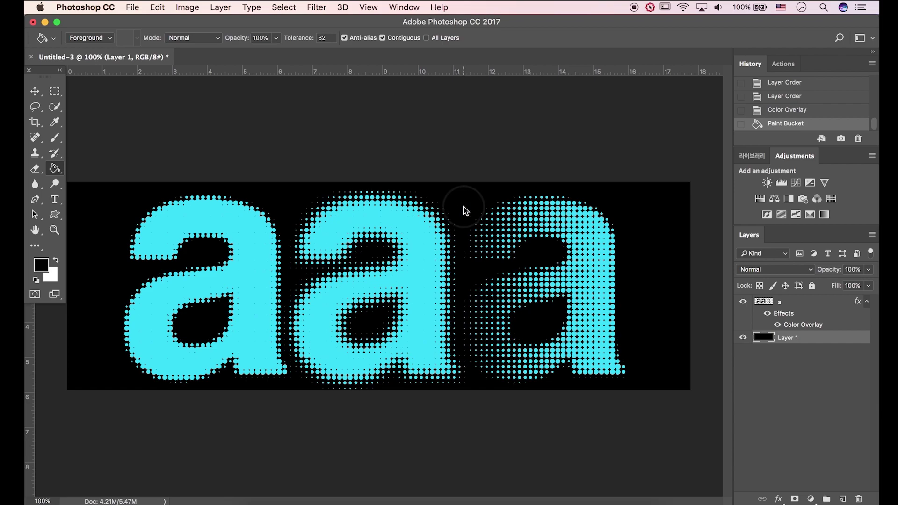
key("v")
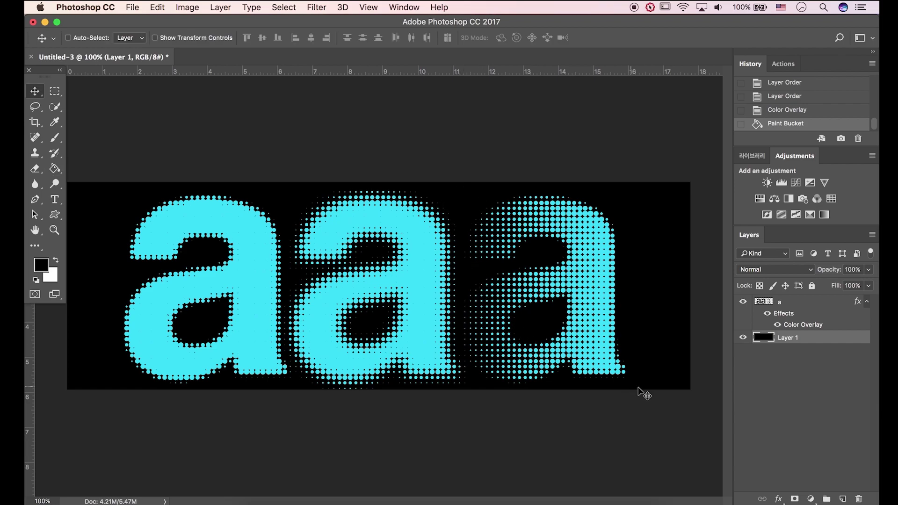